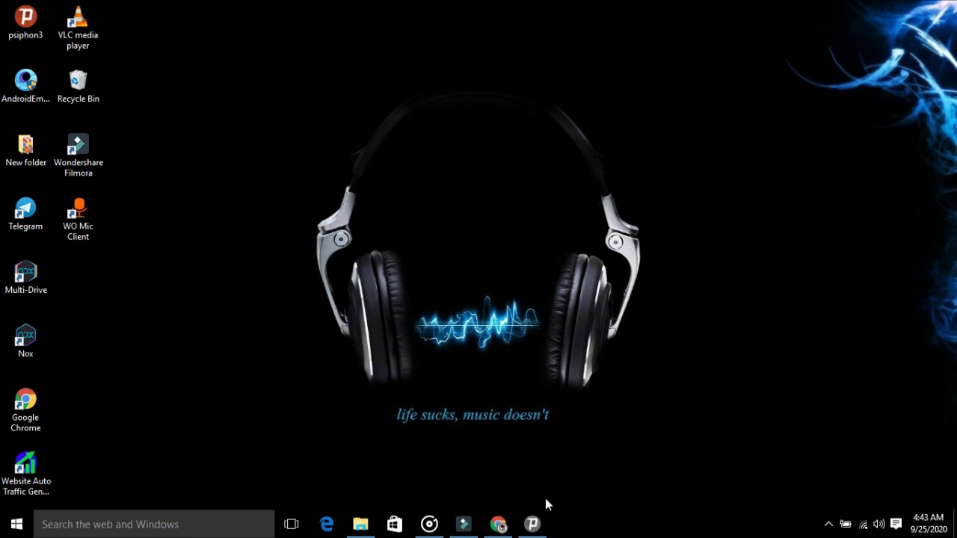
Connect Psiphon 3 through the United Kingdom region and close the whatismyip tab it opened.
mouse_move(533, 524)
left_click(533, 444)
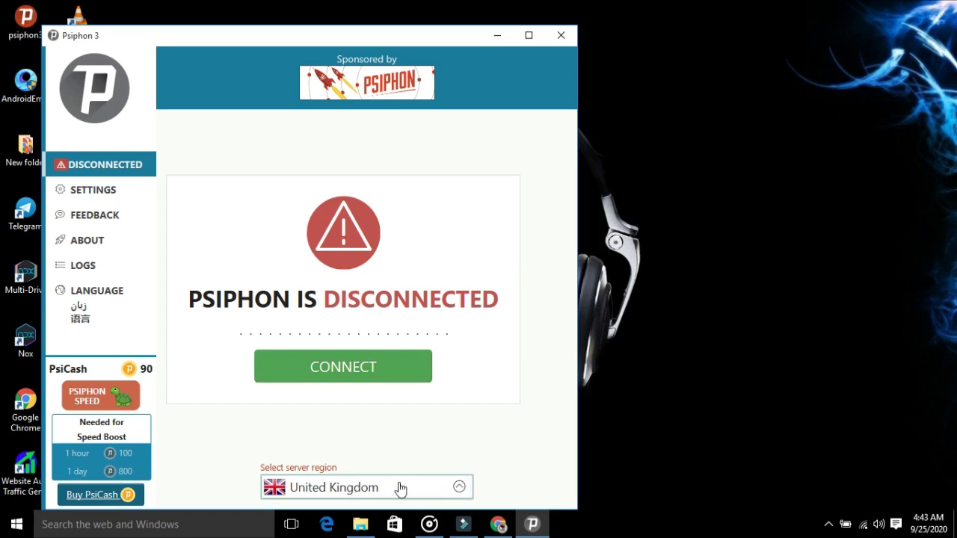
left_click(320, 378)
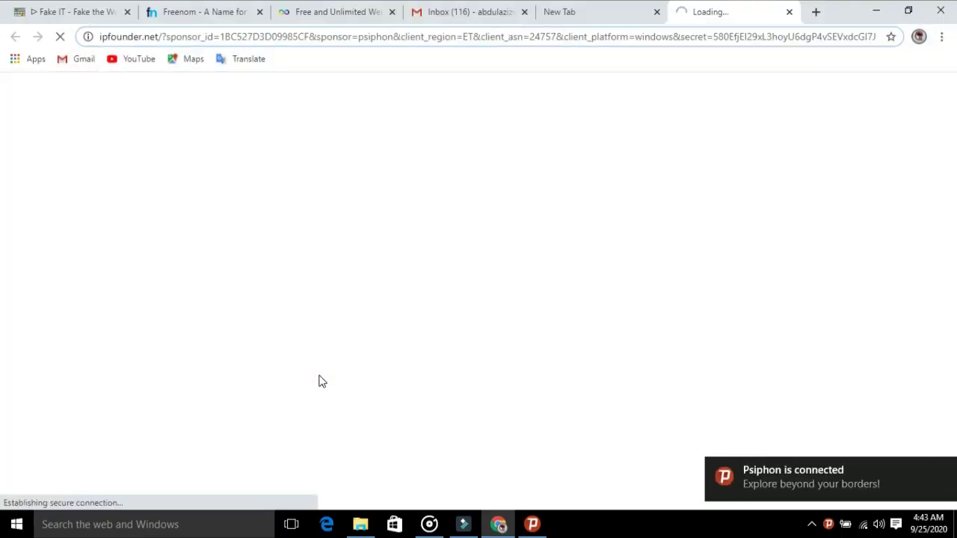
left_click(789, 12)
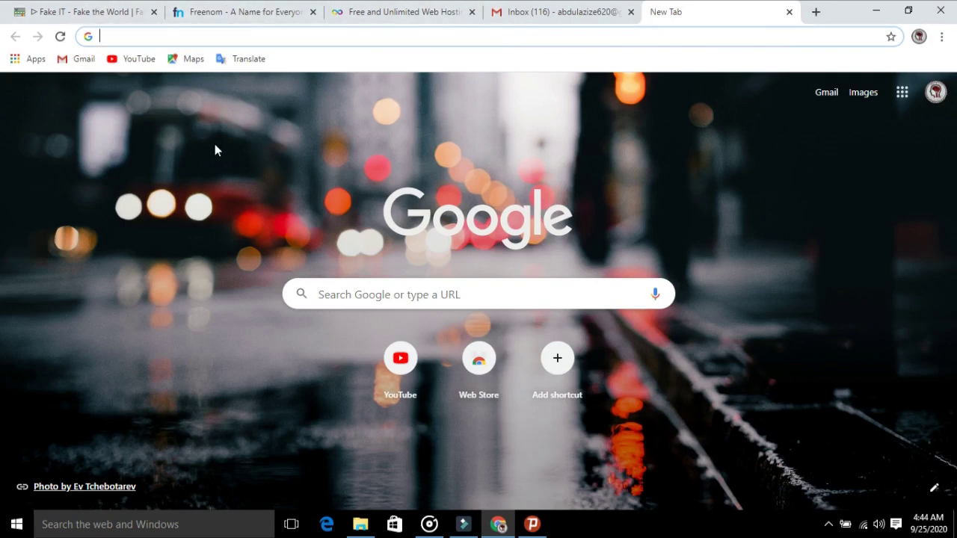
Search Freenom for free domains named 'Walkizz'.
left_click(233, 9)
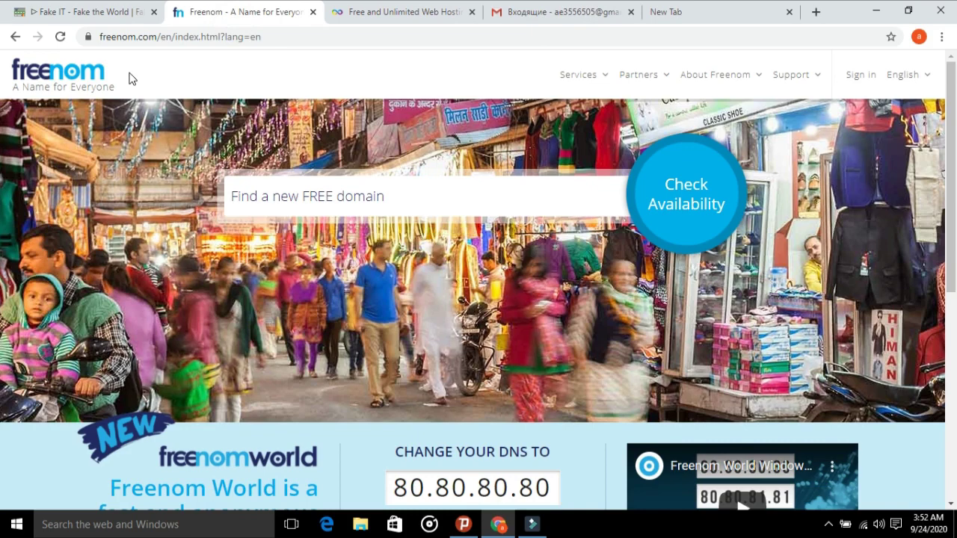
left_click(291, 200)
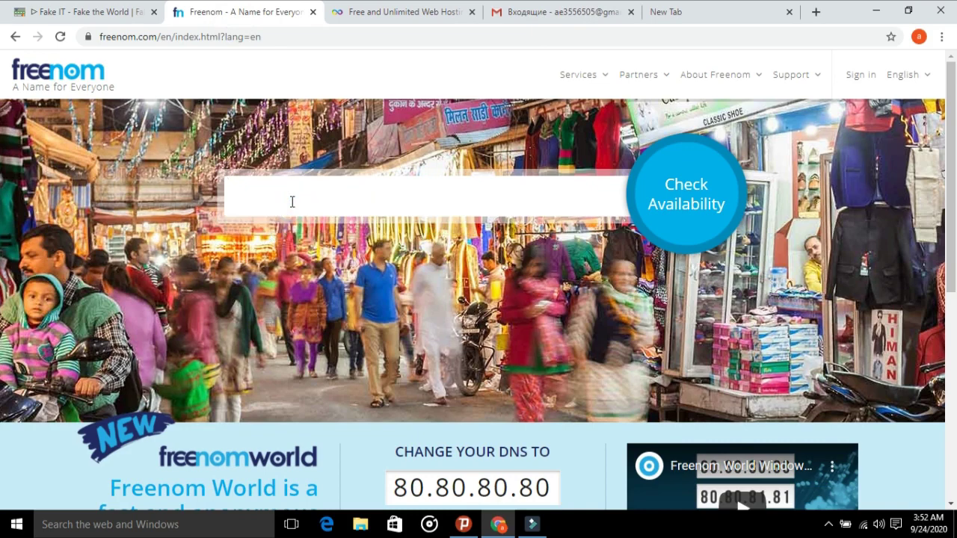
type("Walkizz")
key("Return")
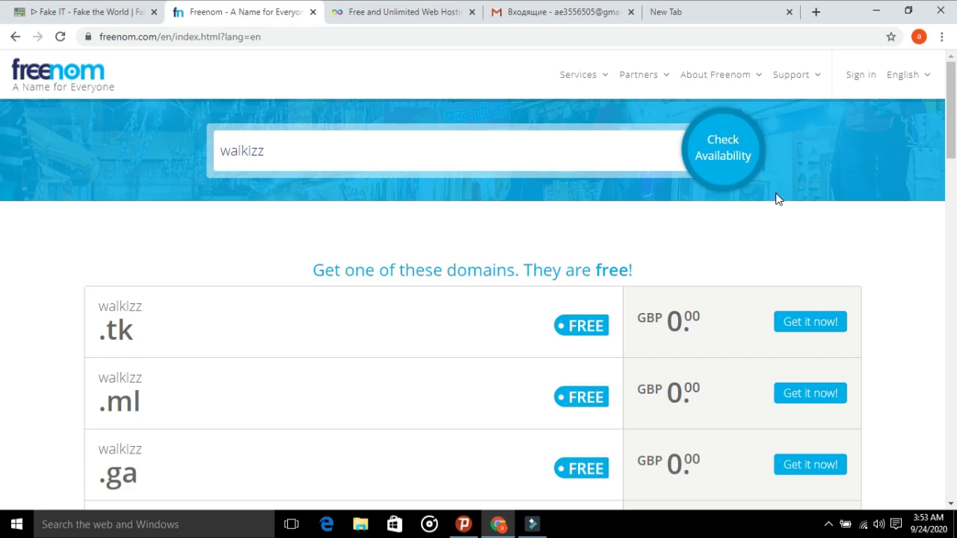
Add the free walkizz.ml domain from the results to the cart.
left_click(776, 237)
left_click_drag(298, 267, 389, 260)
left_click(583, 226)
left_click_drag(308, 269, 647, 266)
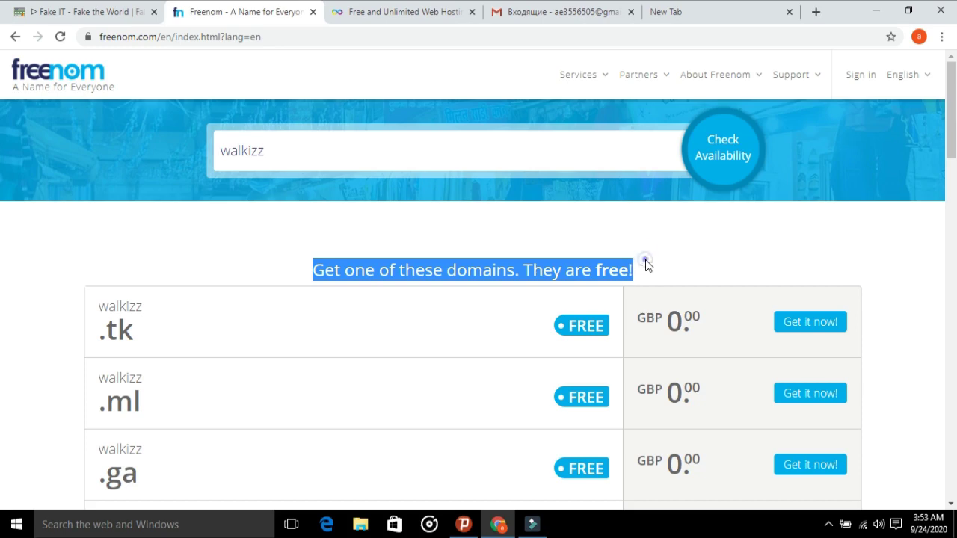
left_click(648, 265)
scroll(647, 266, "down", 3)
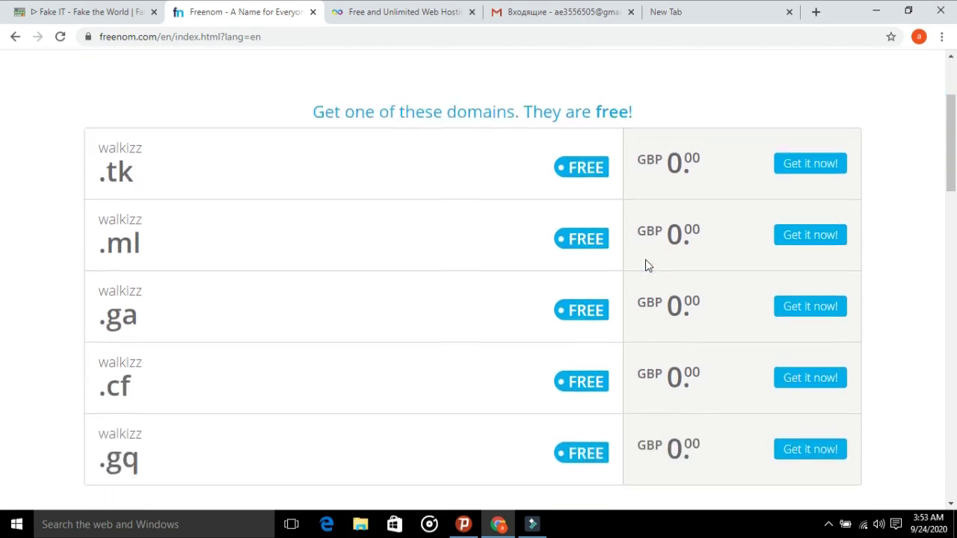
scroll(646, 265, "down", 4)
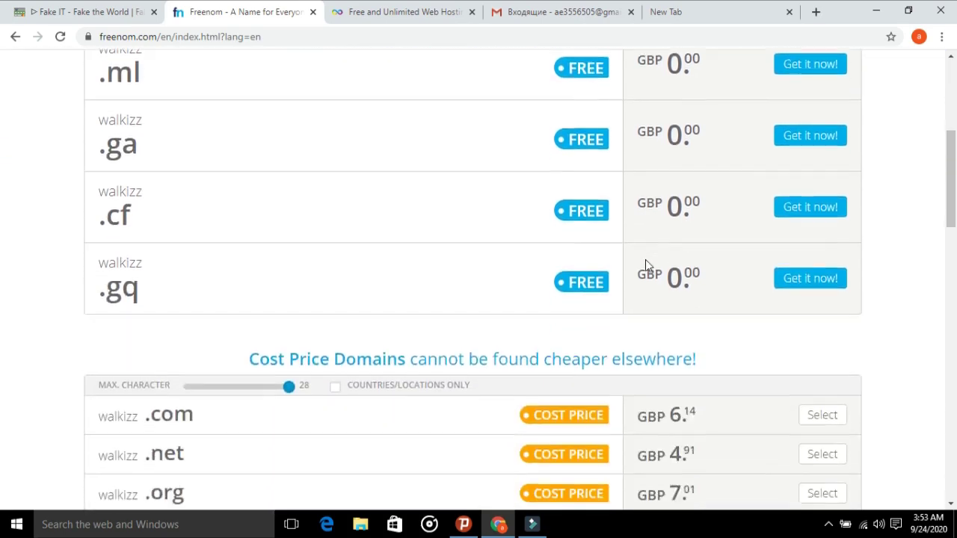
scroll(645, 259, "down", 2)
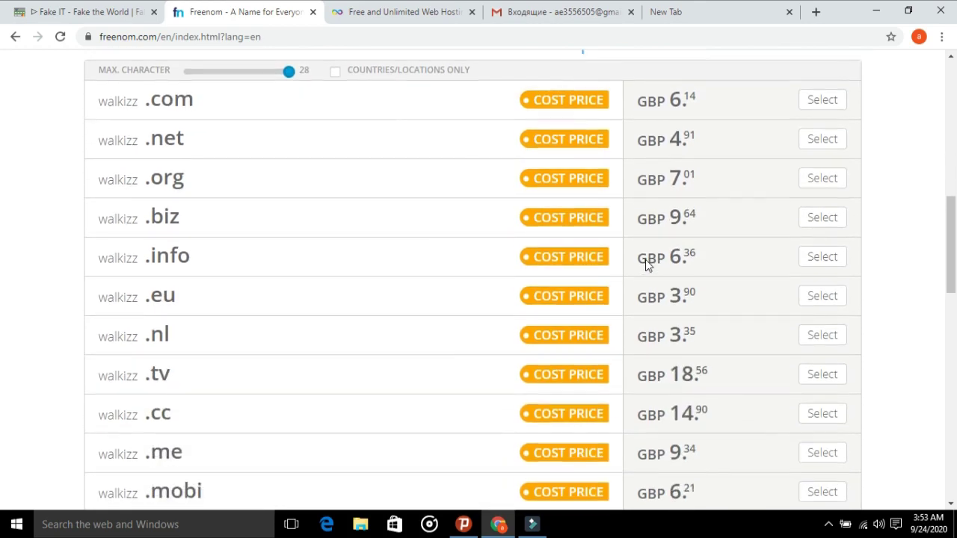
scroll(646, 260, "up", 6)
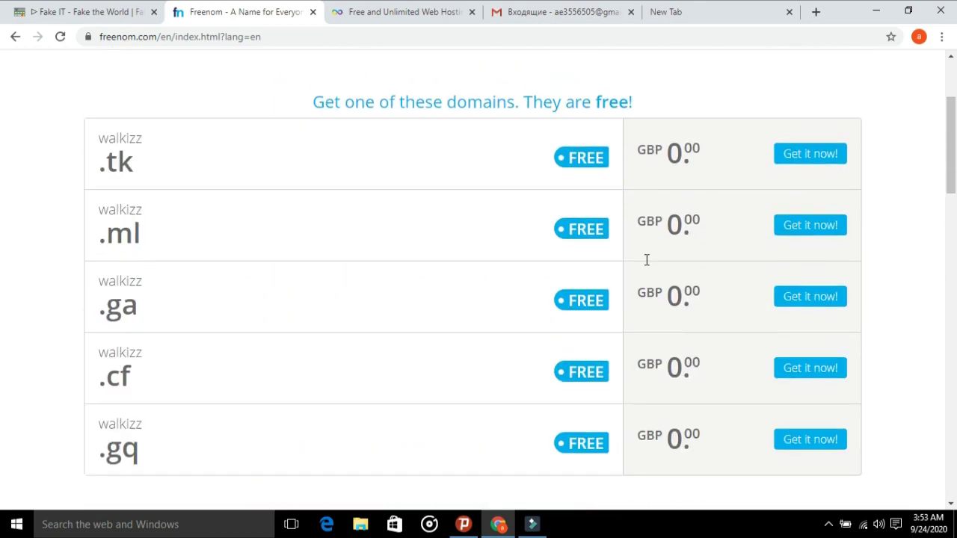
left_click(786, 228)
scroll(902, 218, "up", 2)
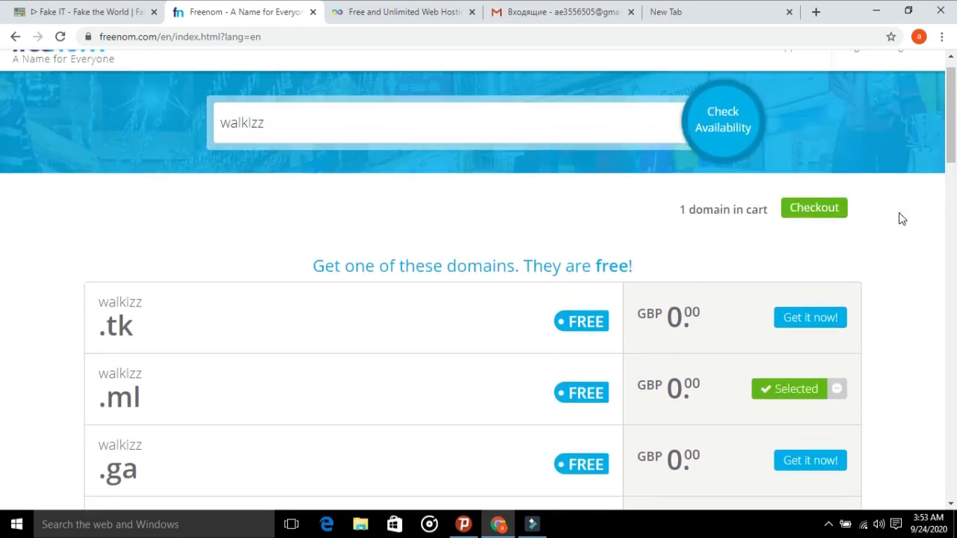
Check out walkizz.ml with the period set to 12 Months @ FREE and continue.
left_click(813, 211)
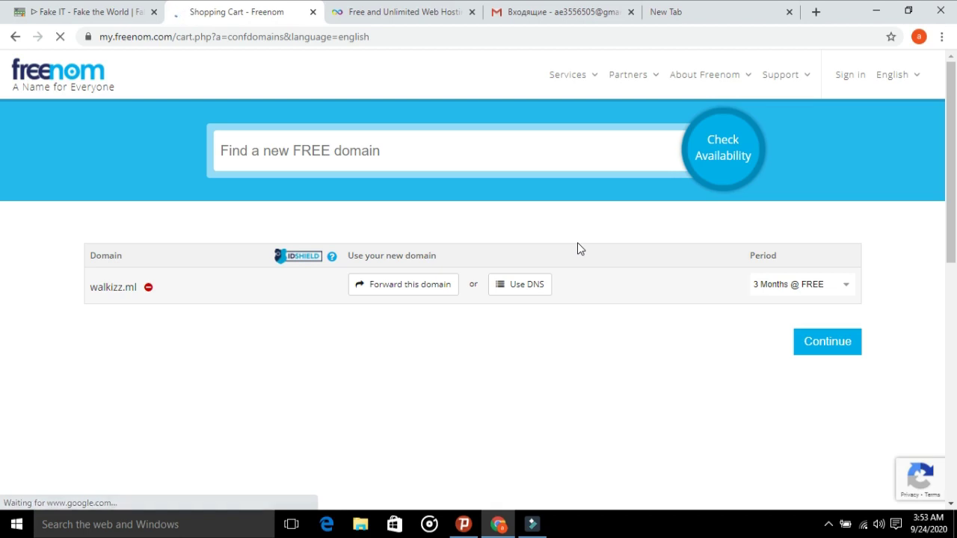
left_click(812, 282)
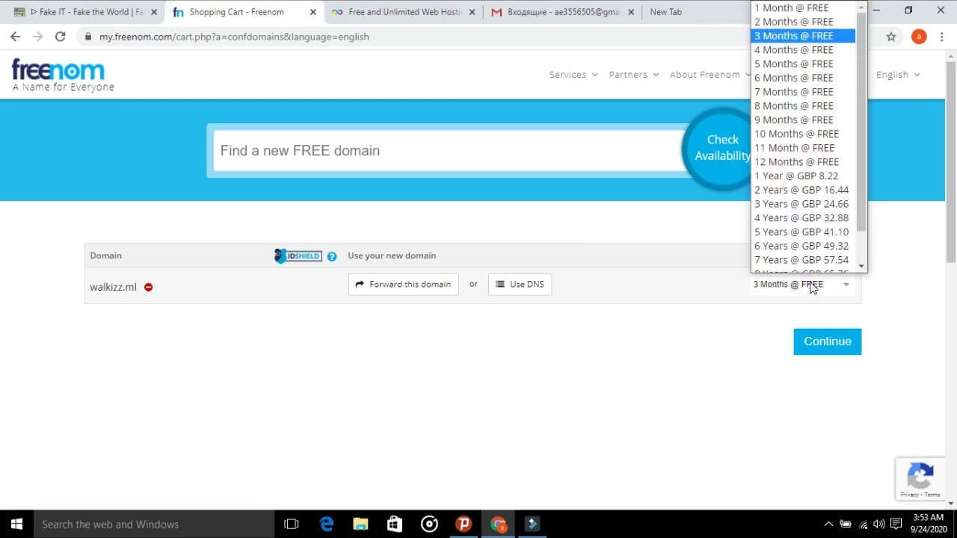
left_click(822, 155)
left_click(813, 350)
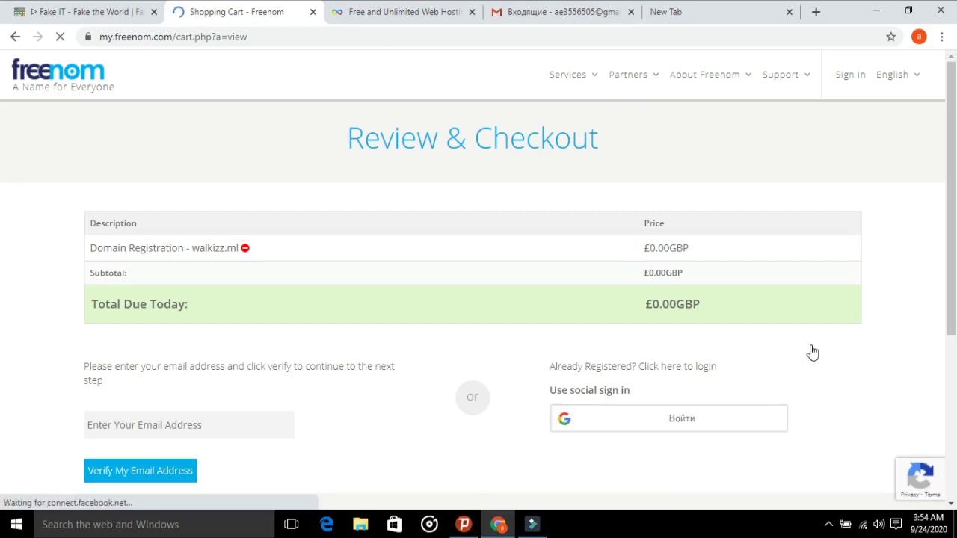
Sign in to Freenom with the existing Google account to trigger the verification e-mail.
scroll(813, 353, "down", 1)
scroll(813, 352, "down", 3)
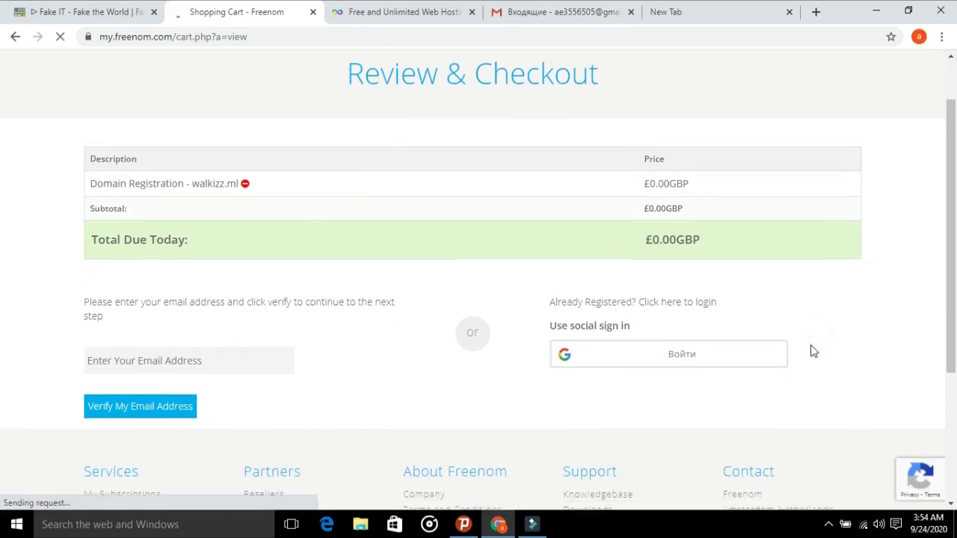
scroll(812, 350, "up", 2)
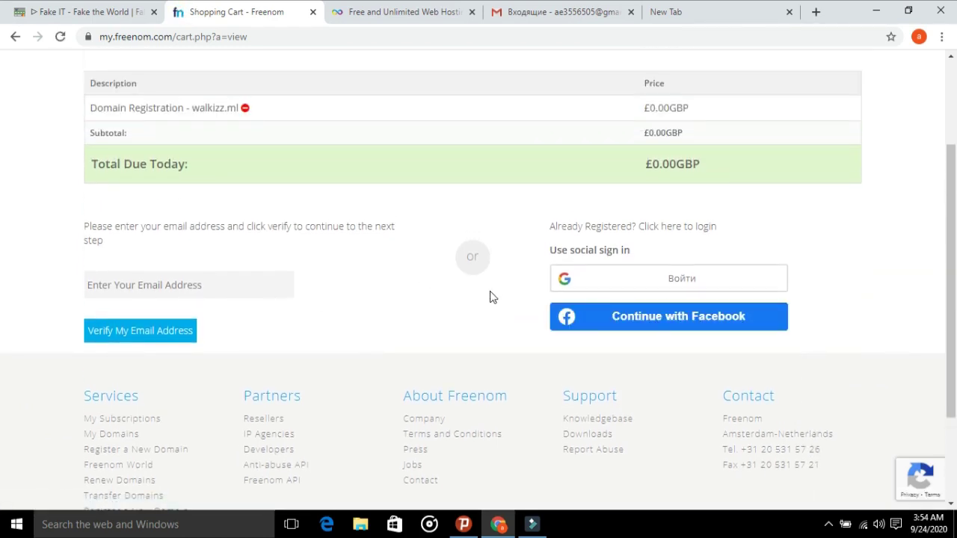
left_click(607, 285)
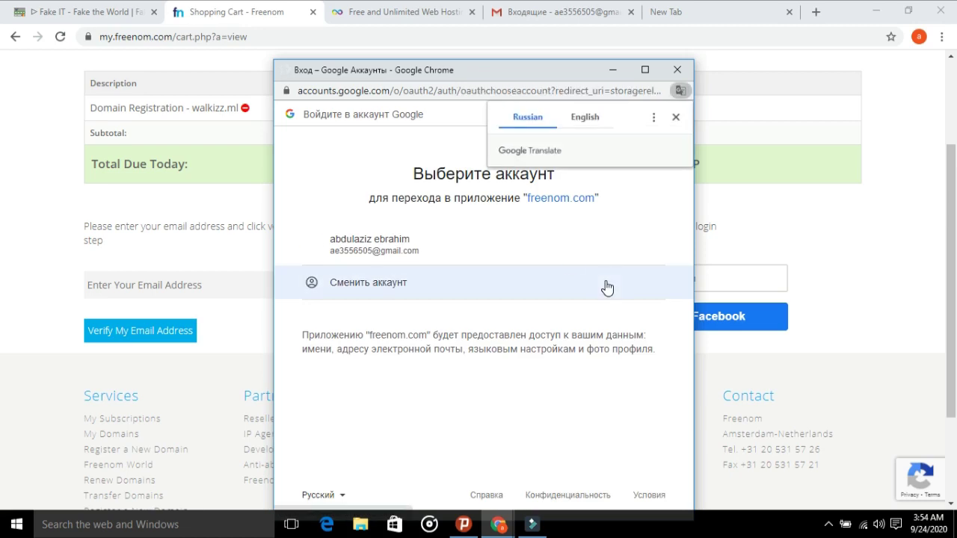
left_click(541, 249)
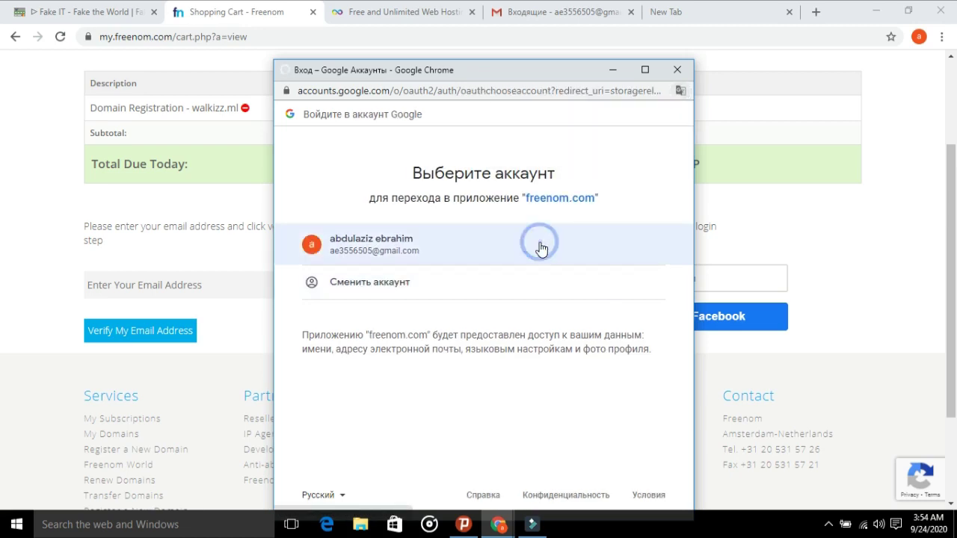
left_click(541, 249)
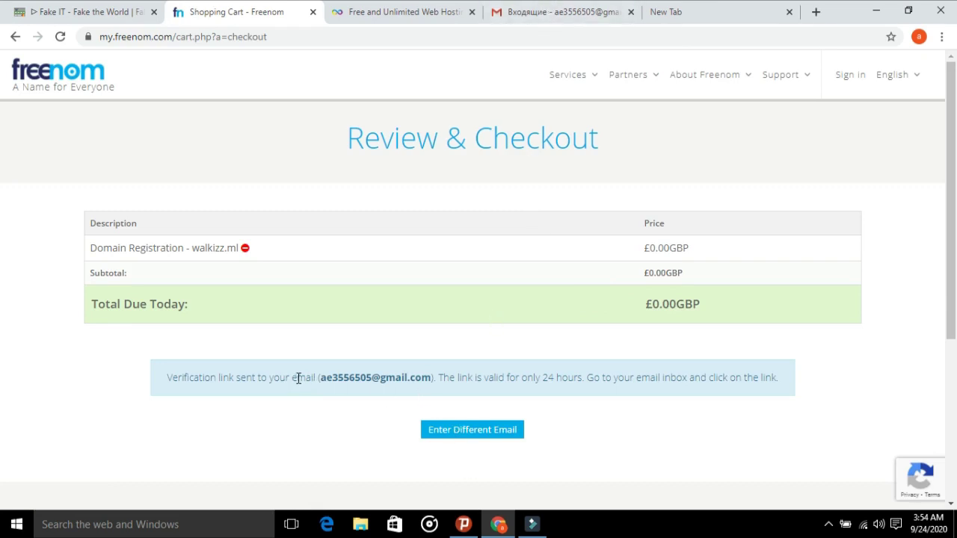
Verify the e-mail via the link in Gmail's Freenom Email Verification message, then close Gmail.
left_click(585, 11)
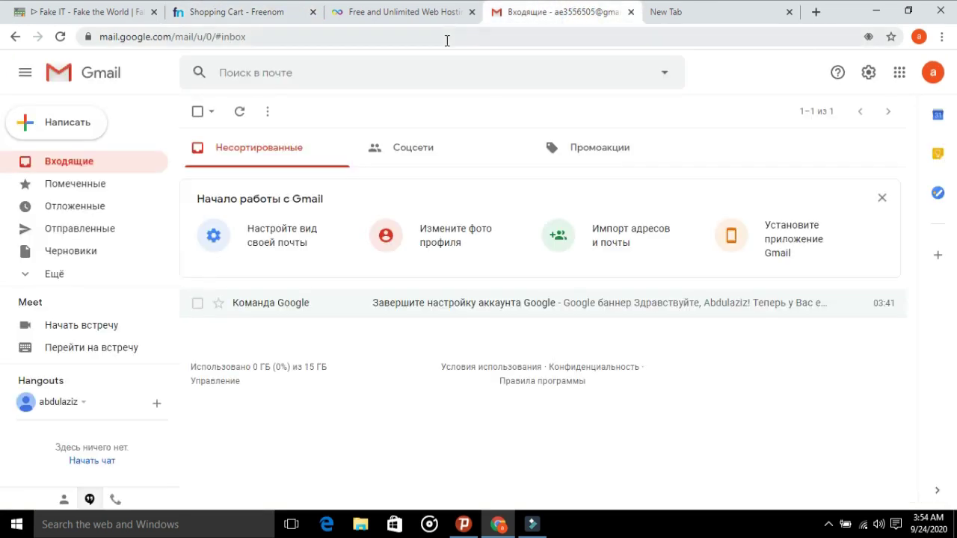
left_click(238, 114)
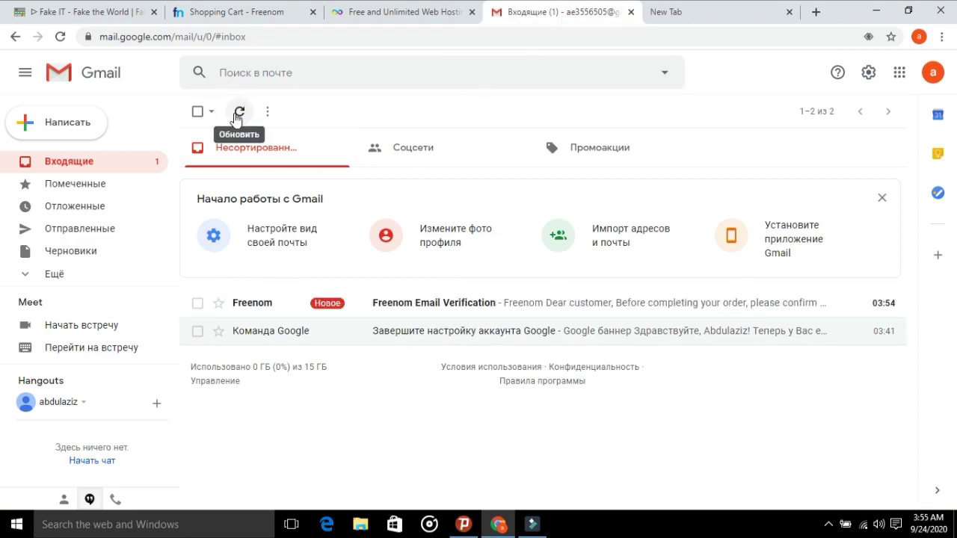
left_click(329, 298)
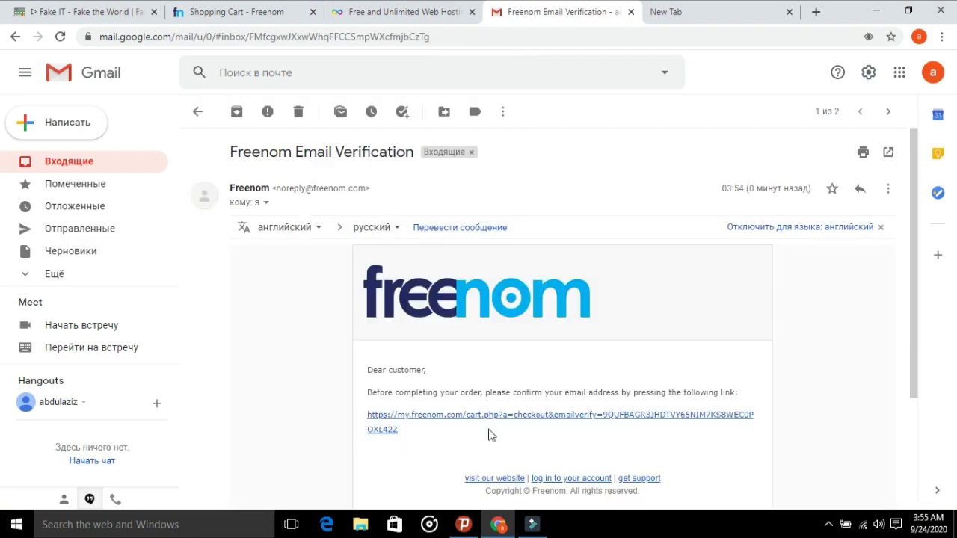
left_click(487, 416)
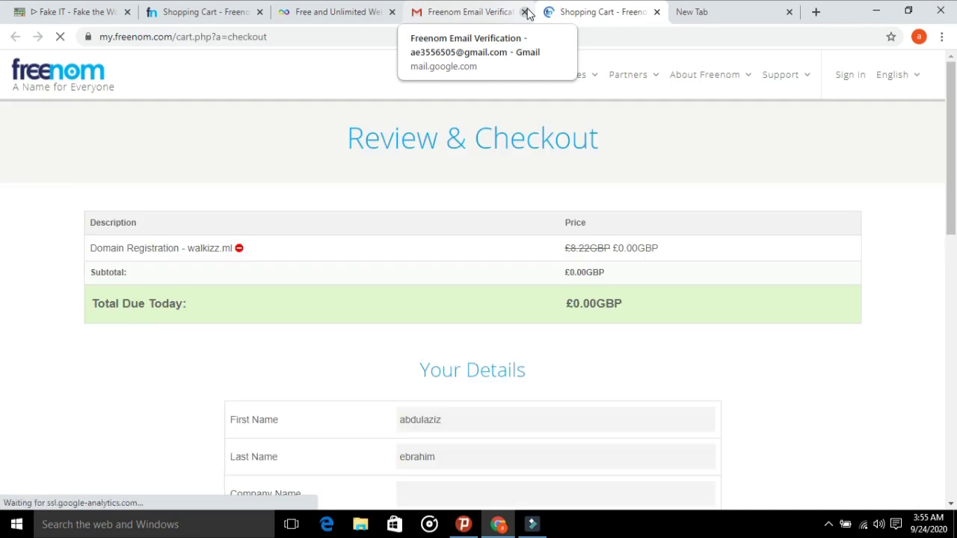
left_click(525, 12)
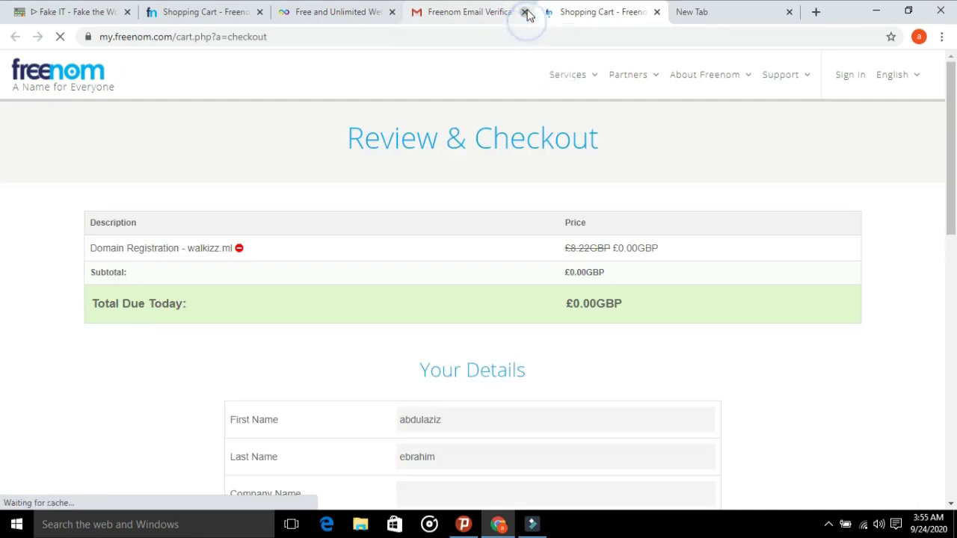
Scroll the verified Freenom checkout down to the Your Details form.
left_click(411, 186)
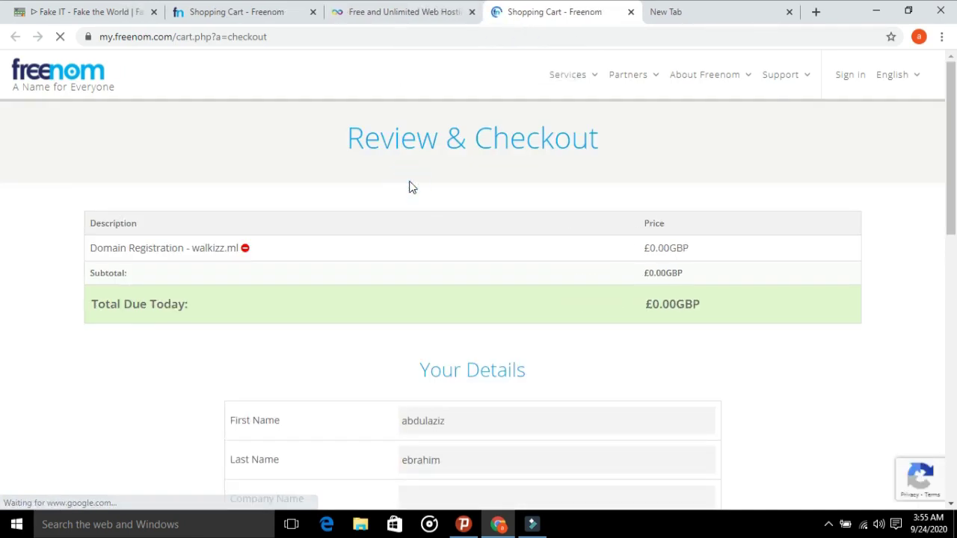
scroll(411, 186, "down", 5)
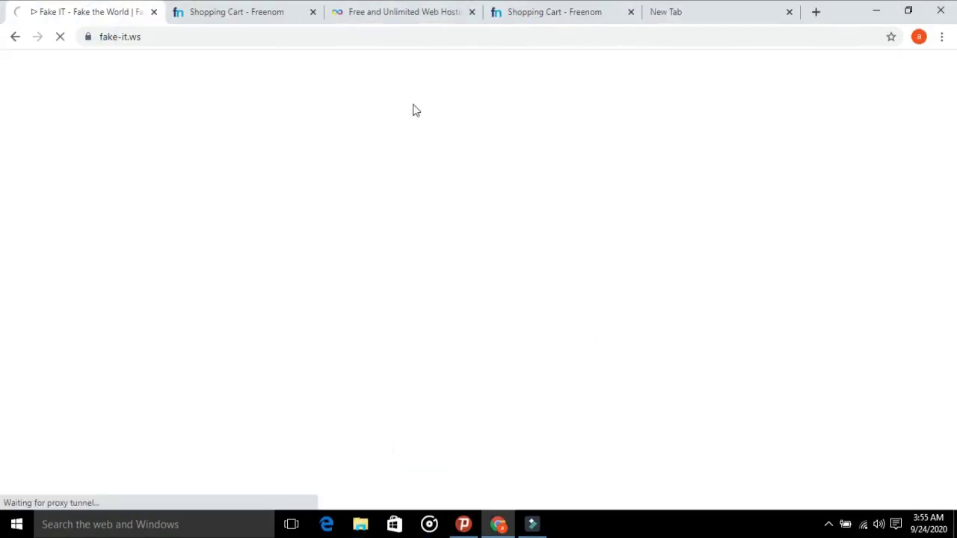
Close the old Freenom cart tab and generate a Great Britain identity on Fake-It.
left_click(312, 12)
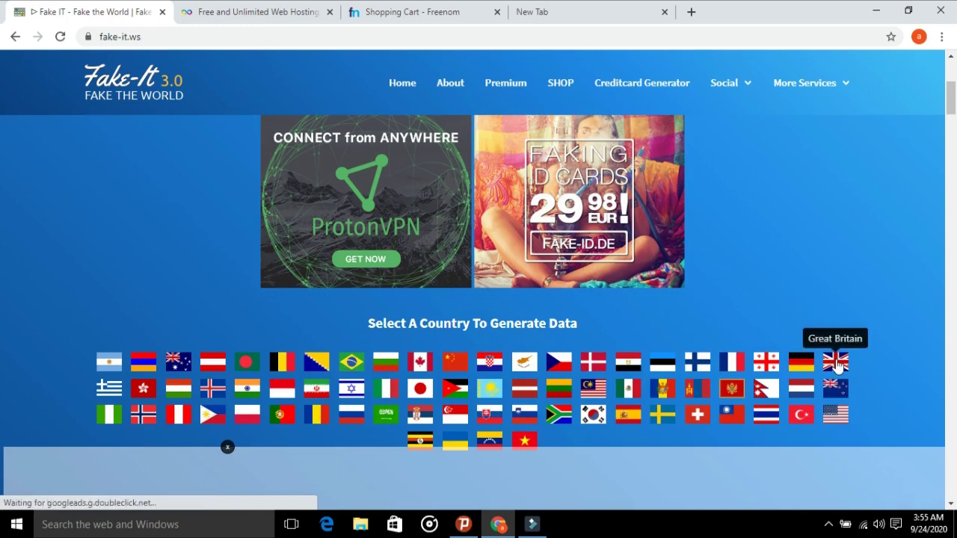
left_click(837, 364)
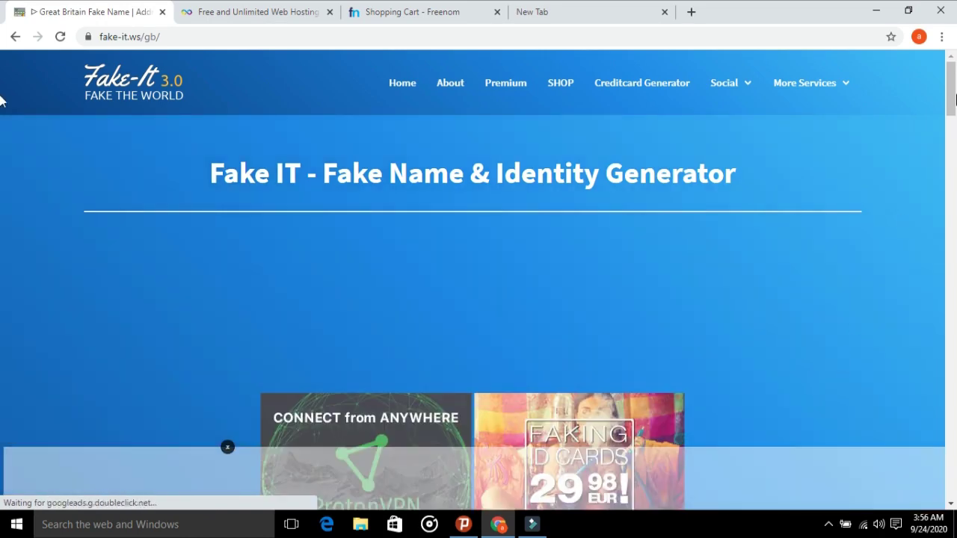
left_click_drag(949, 86, 949, 208)
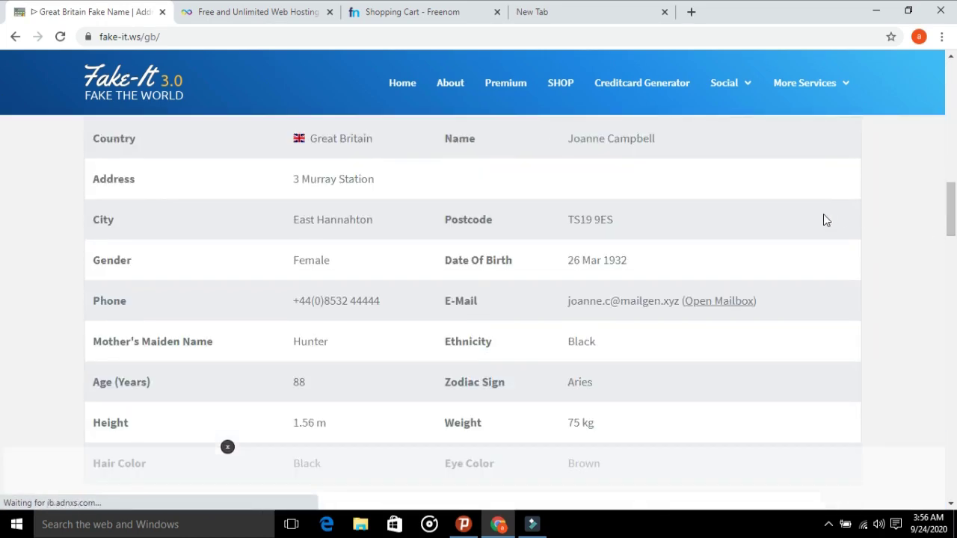
scroll(879, 179, "up", 2)
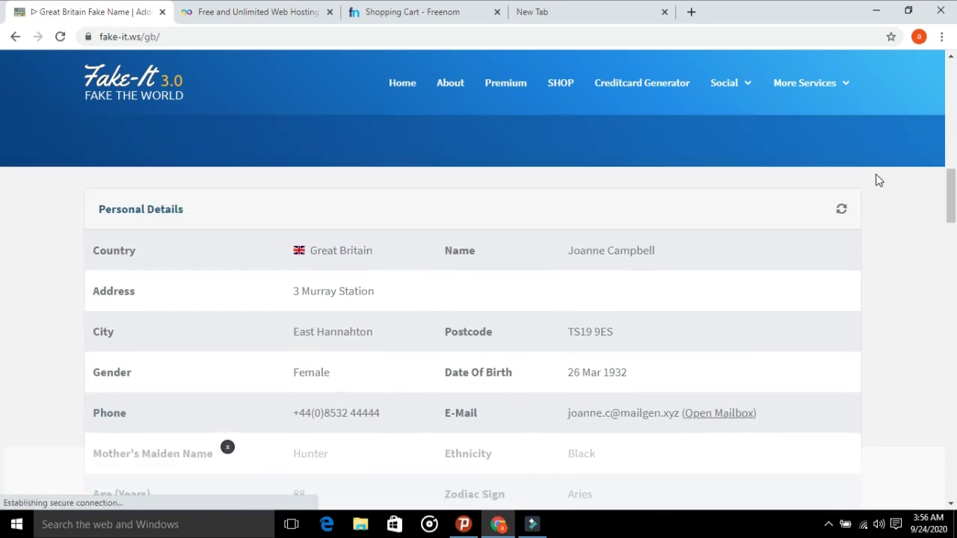
scroll(878, 180, "down", 1)
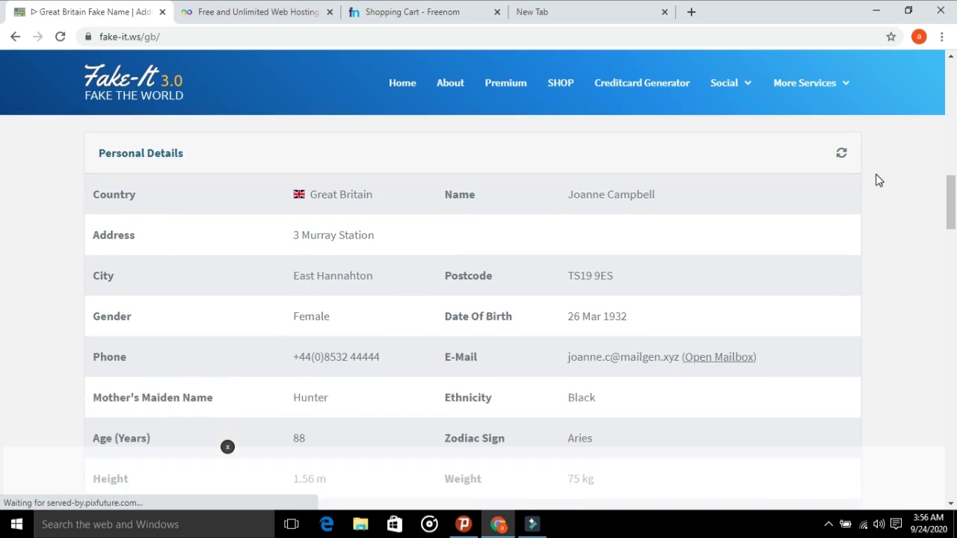
Copy the generated street address and return to the Freenom checkout tab.
left_click(340, 234)
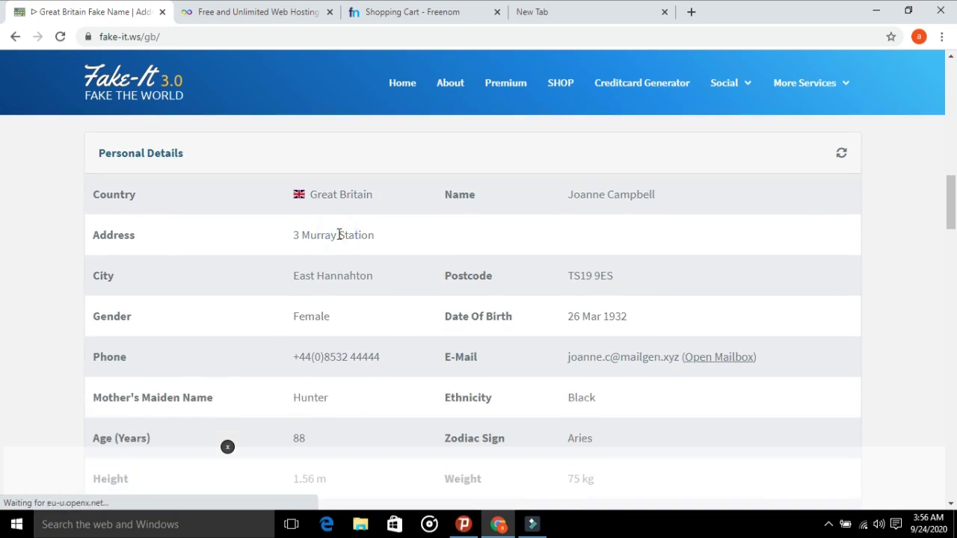
triple_click(339, 235)
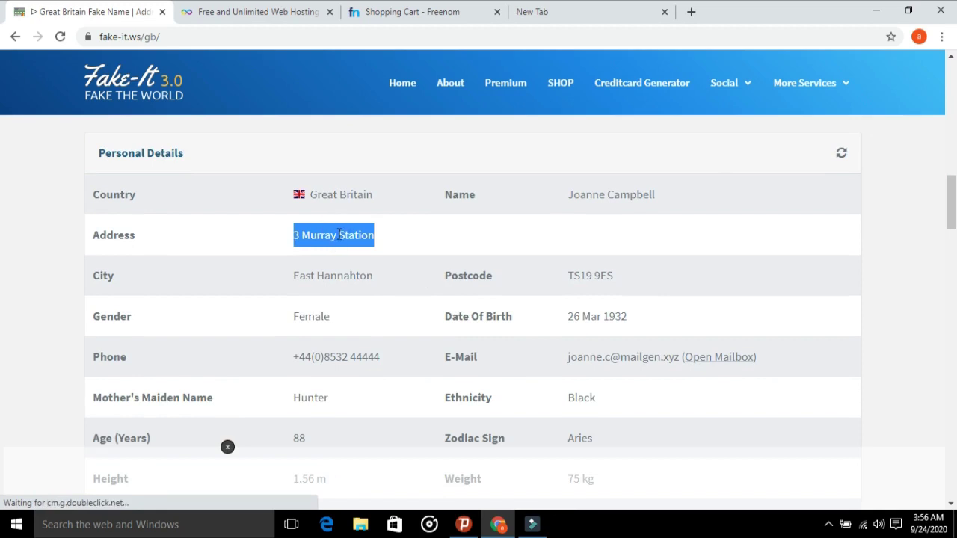
right_click(339, 236)
left_click(361, 246)
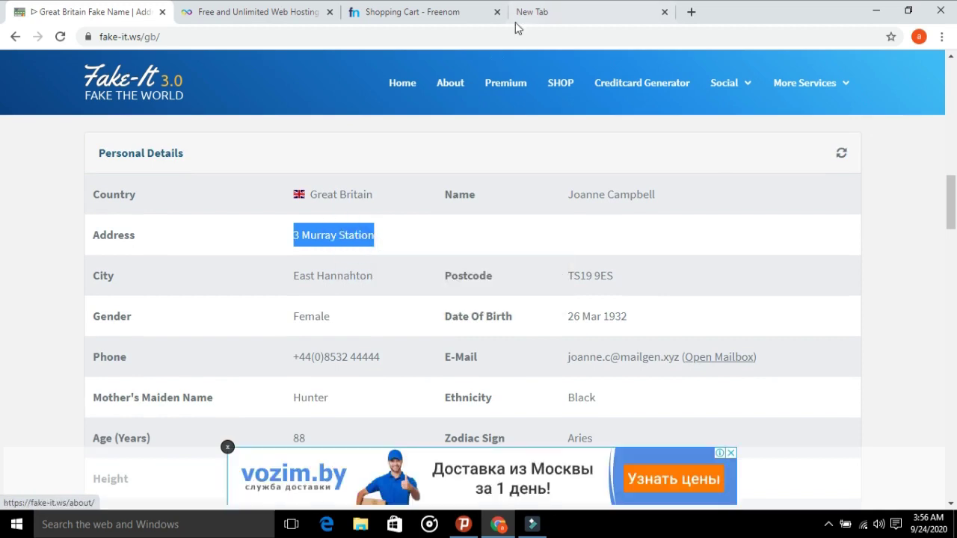
left_click(449, 10)
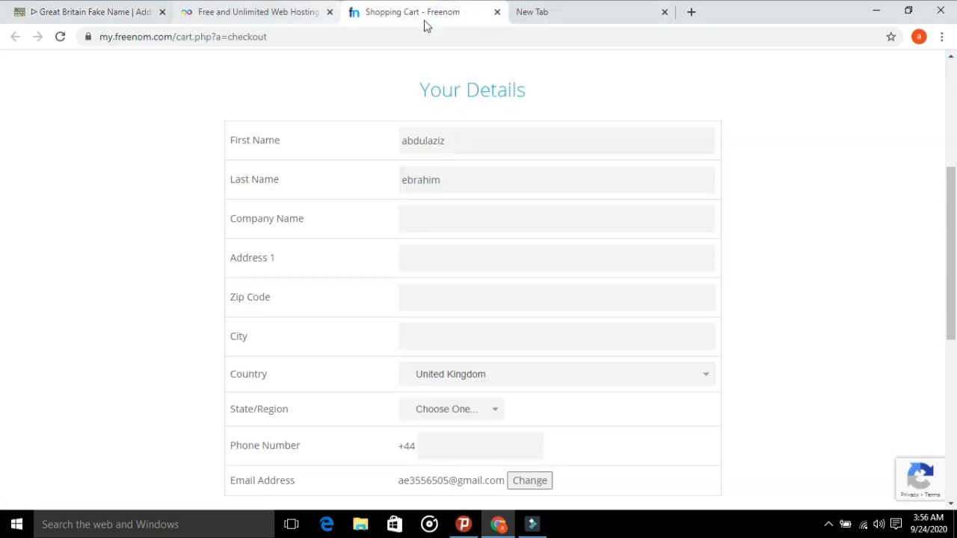
Paste the generated street address into the Address 1 field.
right_click(433, 215)
left_click(419, 253)
left_click(419, 252)
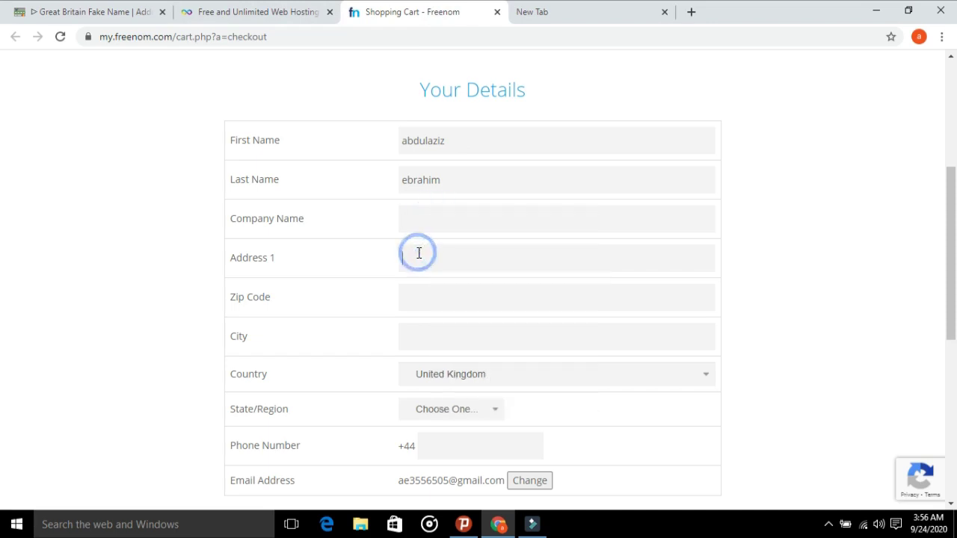
right_click(418, 254)
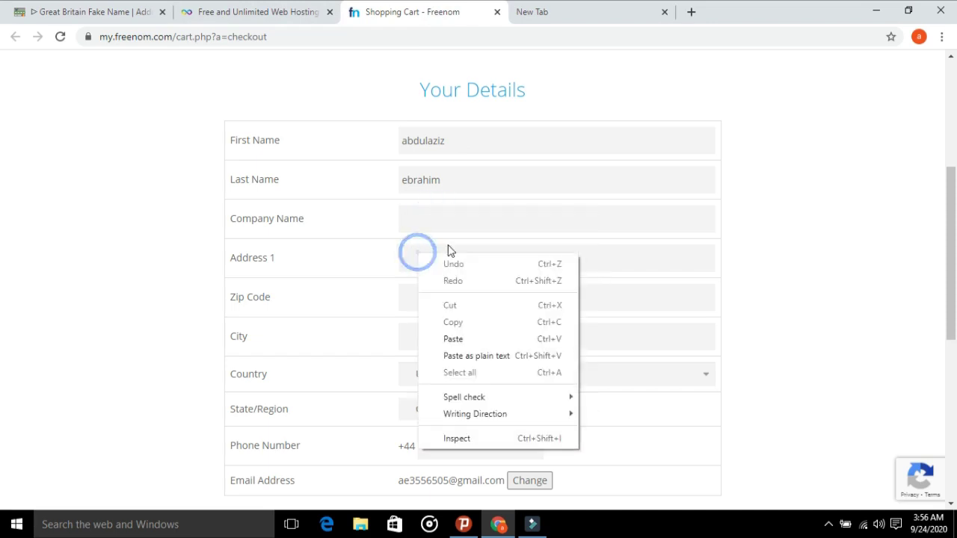
left_click(453, 339)
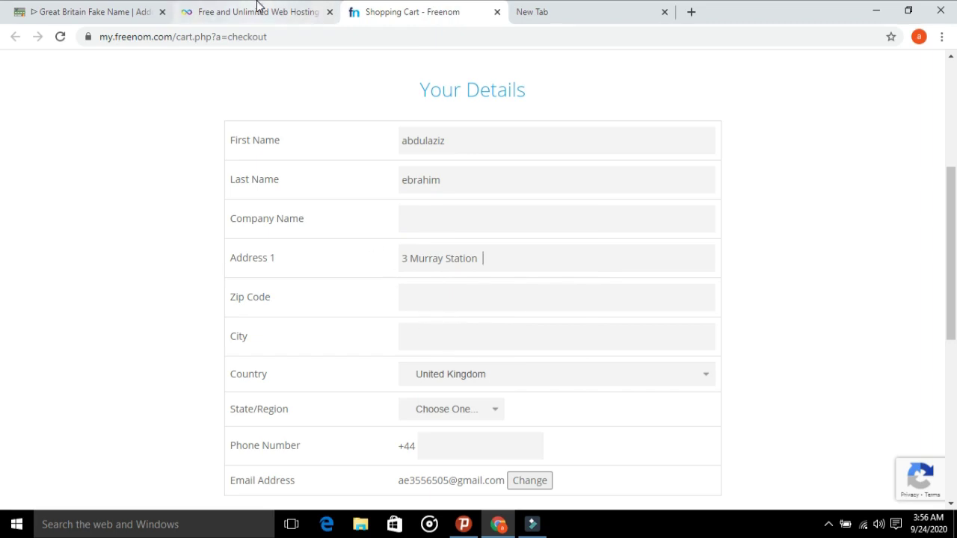
Copy the generated city from Fake-It into the City field.
left_click(88, 11)
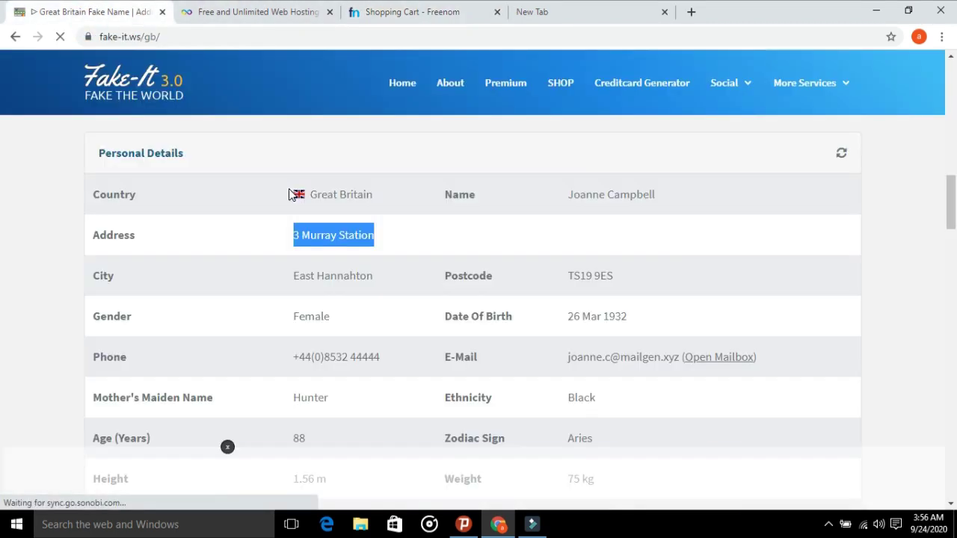
left_click(342, 273)
left_click(412, 11)
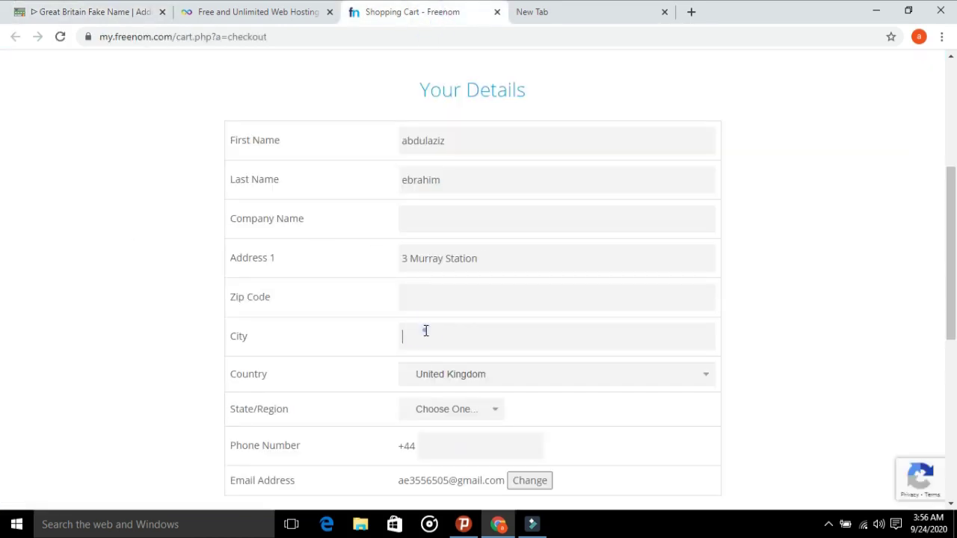
right_click(424, 330)
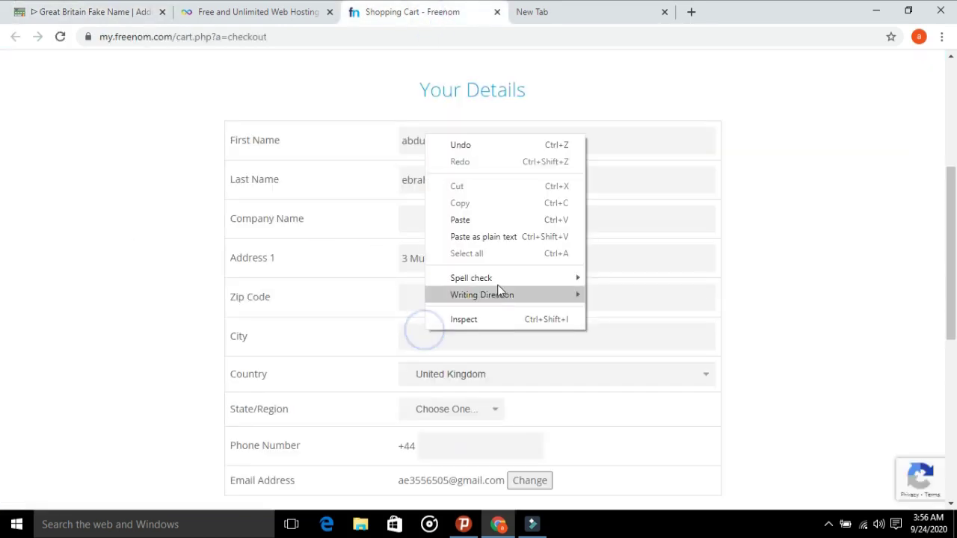
left_click(491, 220)
Copy the generated postcode from Fake-It into the Zip Code field.
left_click(98, 9)
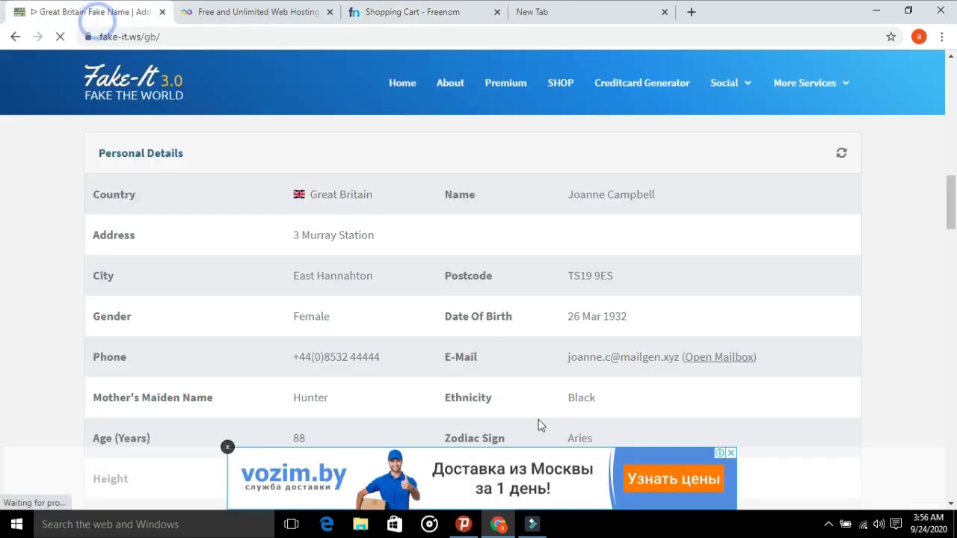
left_click(590, 275)
left_click(441, 9)
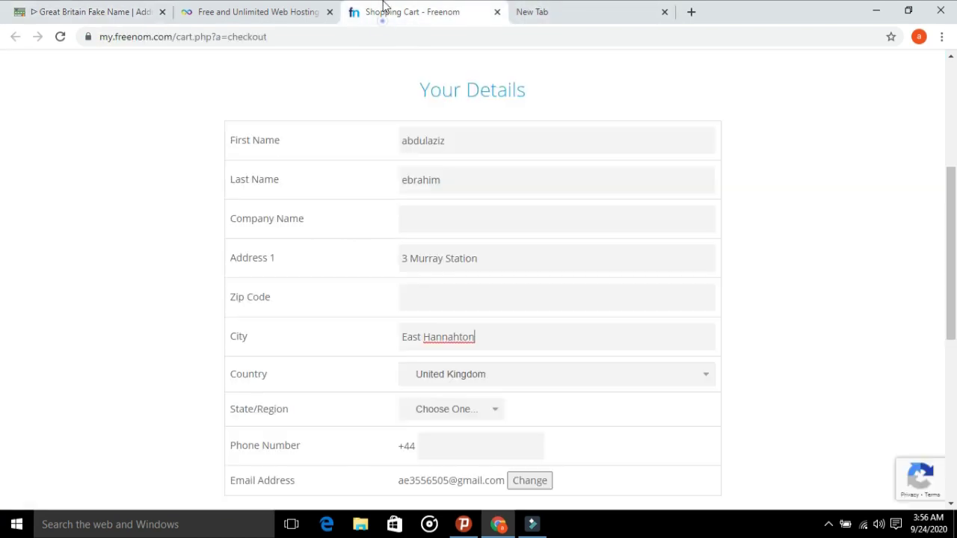
right_click(432, 305)
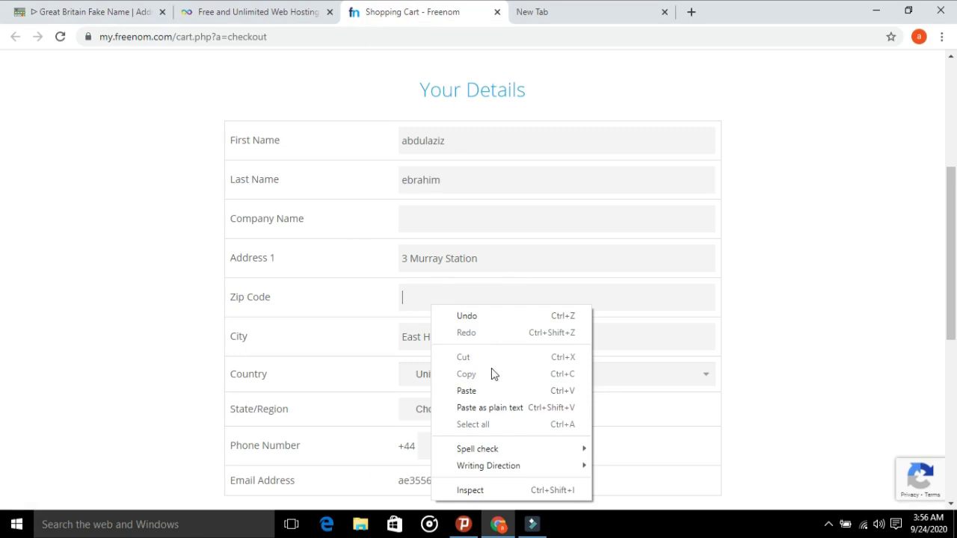
left_click(486, 398)
left_click(801, 299)
scroll(803, 303, "down", 2)
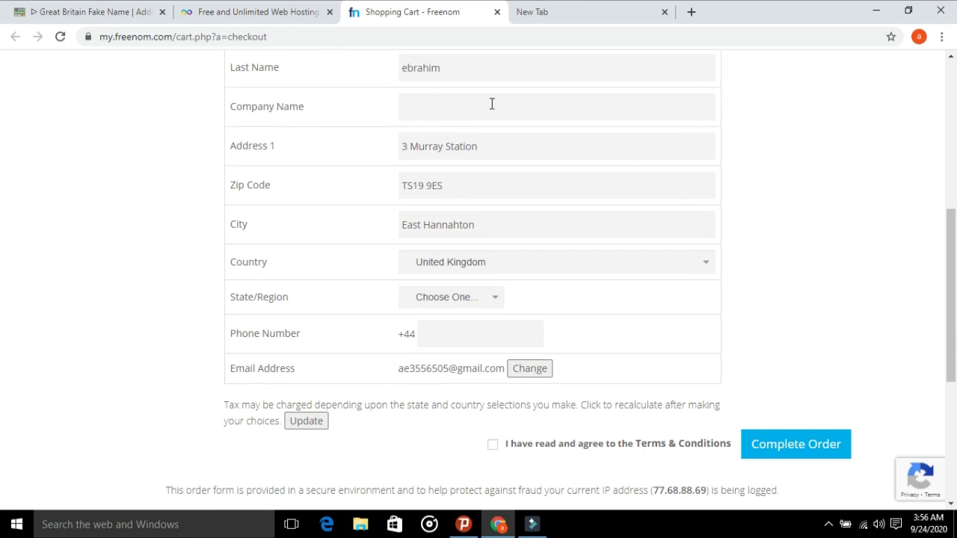
Select and copy the generated phone number on the Fake-It page.
left_click(86, 11)
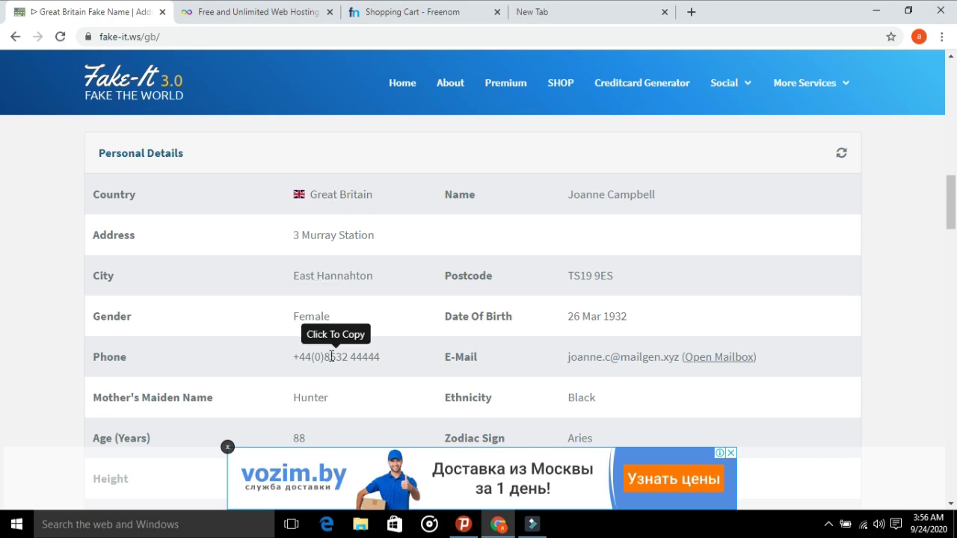
left_click_drag(323, 356, 396, 252)
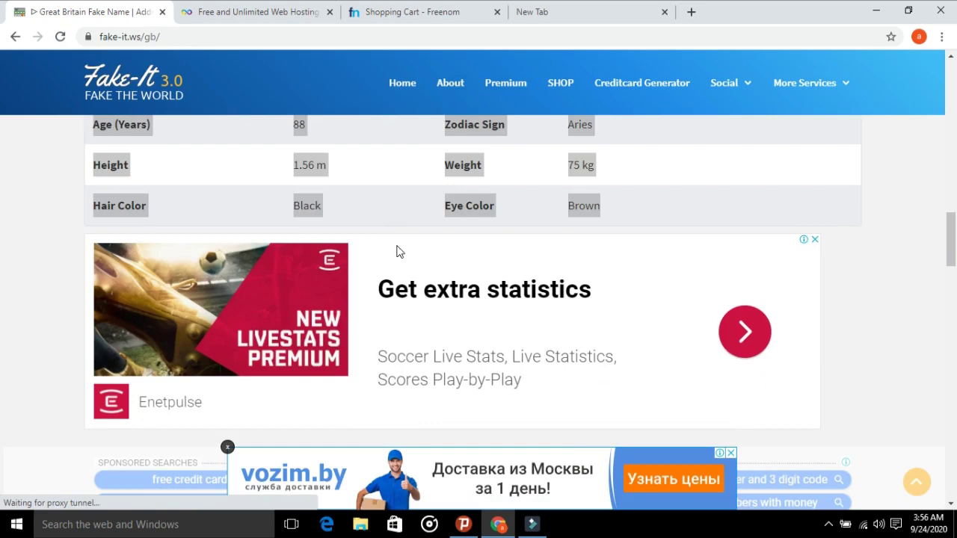
scroll(397, 252, "up", 3)
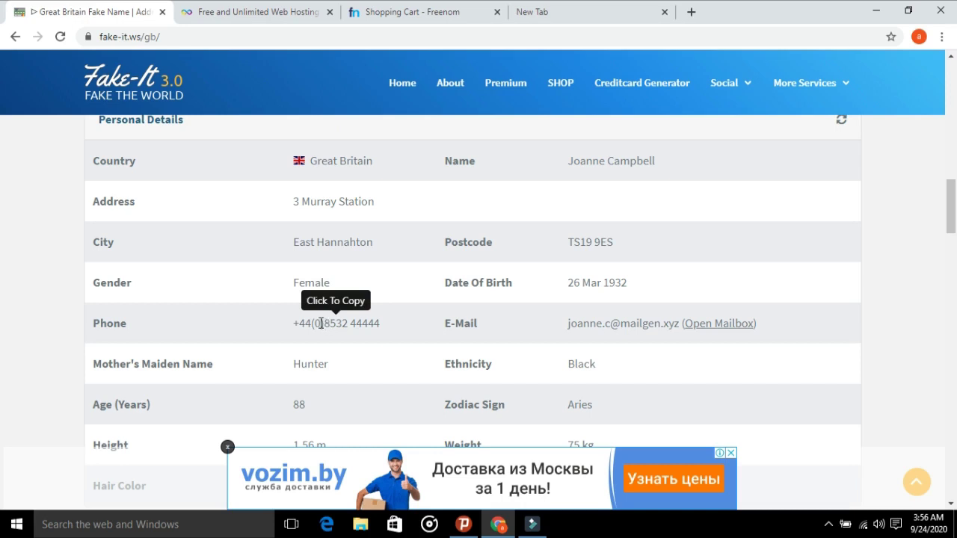
left_click_drag(312, 324, 394, 335)
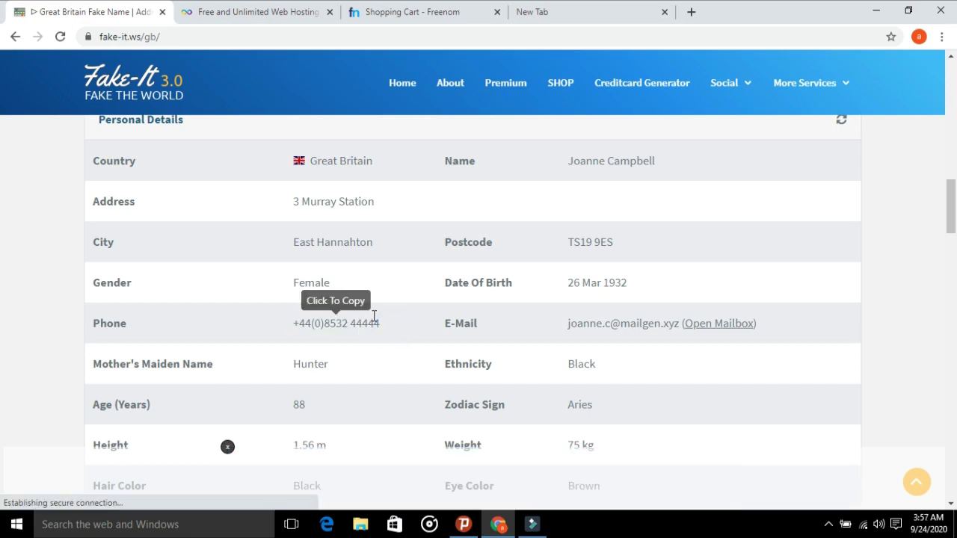
left_click(316, 323)
Paste it into Phone Number, delete the duplicate +44, and accept the Terms & Conditions.
left_click(421, 7)
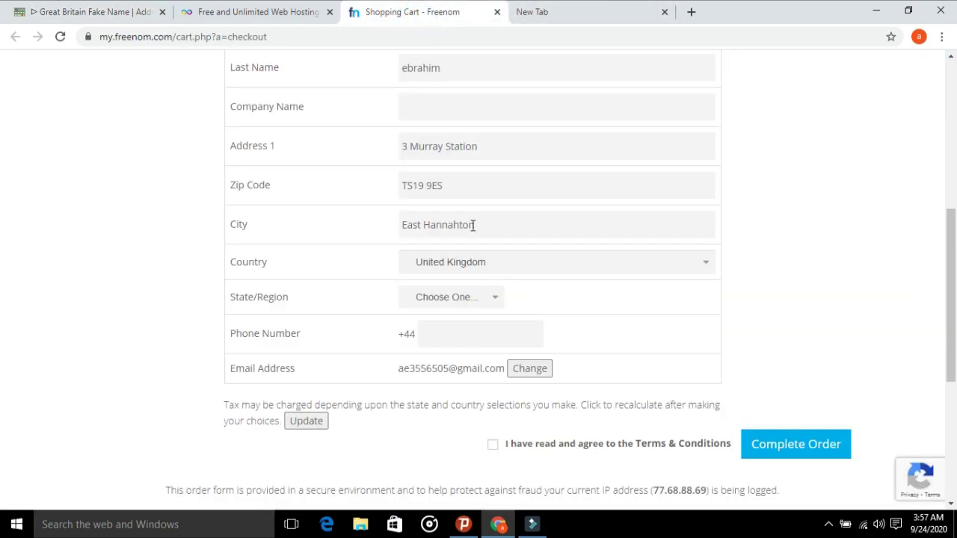
left_click(431, 343)
right_click(431, 343)
left_click(530, 234)
left_click_drag(438, 334, 418, 334)
key("BackSpace")
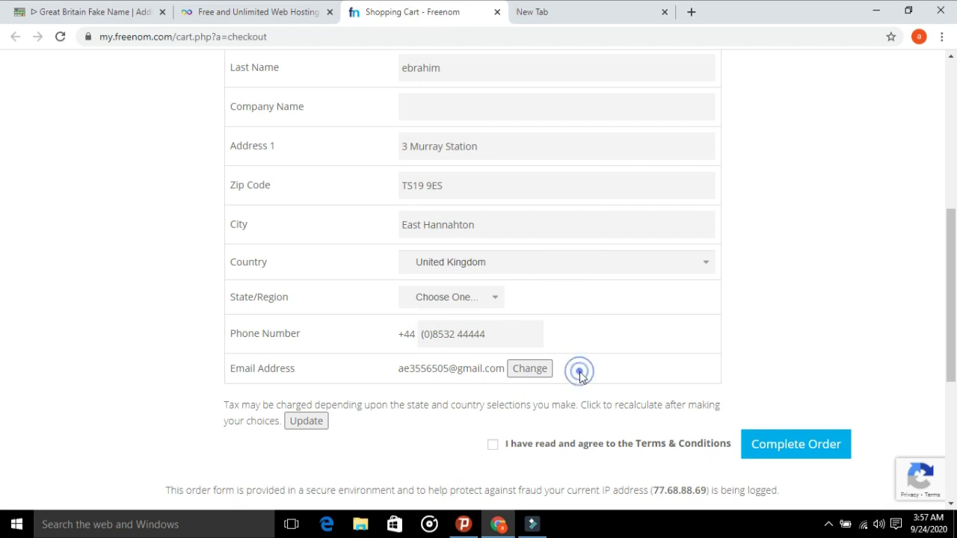
left_click(491, 445)
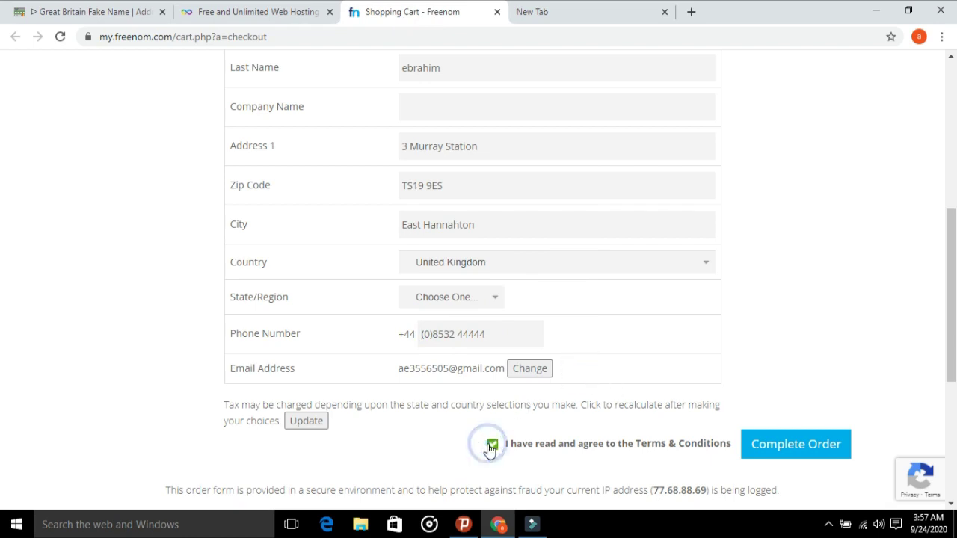
scroll(490, 445, "up", 1)
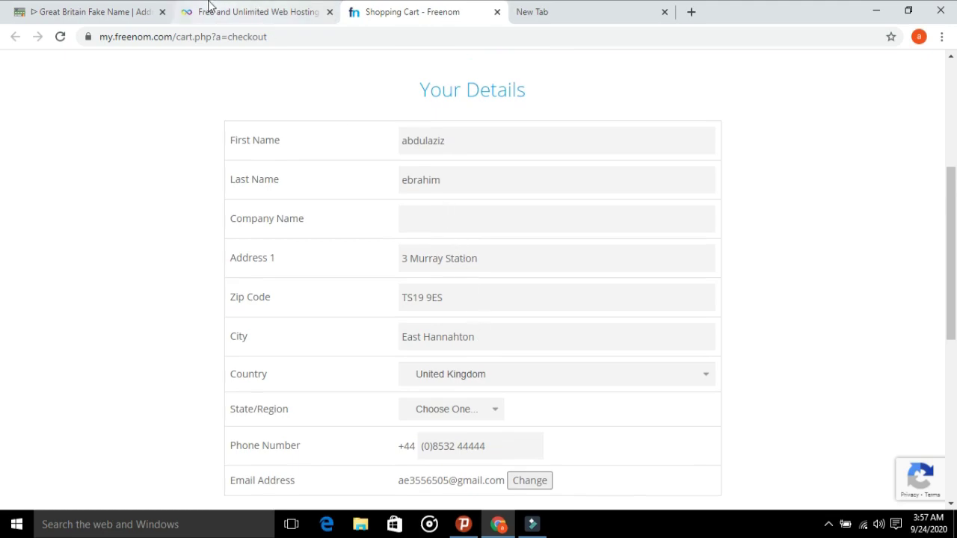
Copy the generated company name from Fake-It's employment details into the Company Name field.
left_click(97, 11)
left_click_drag(948, 212, 912, 408)
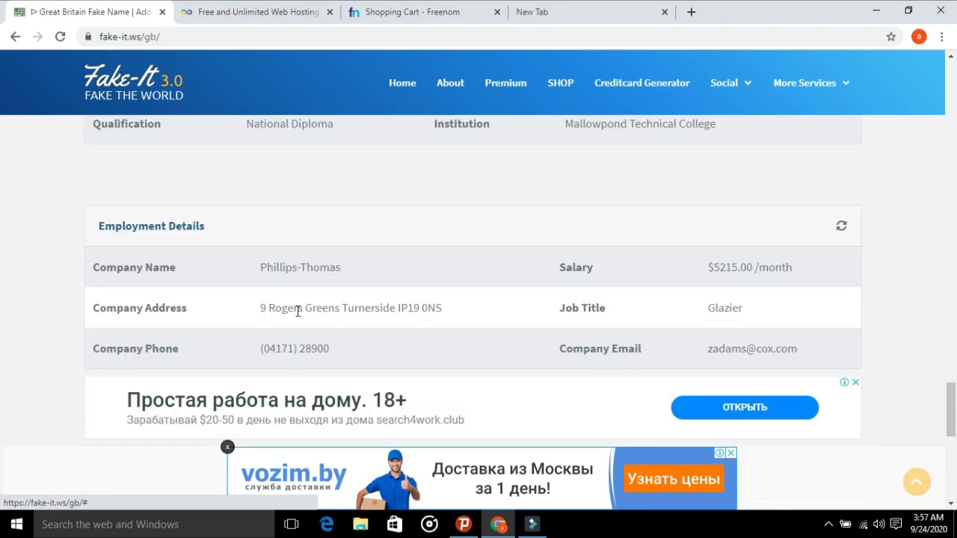
left_click(291, 267)
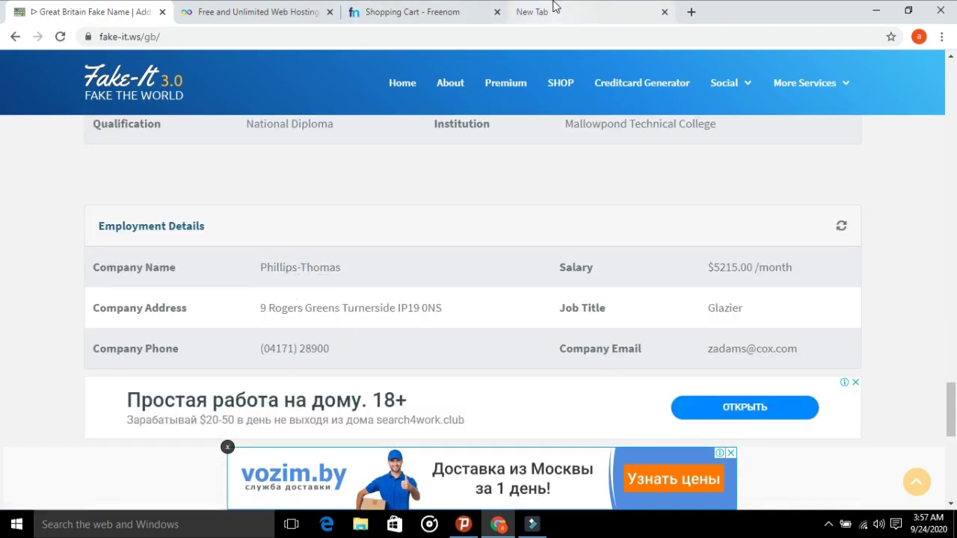
left_click(451, 15)
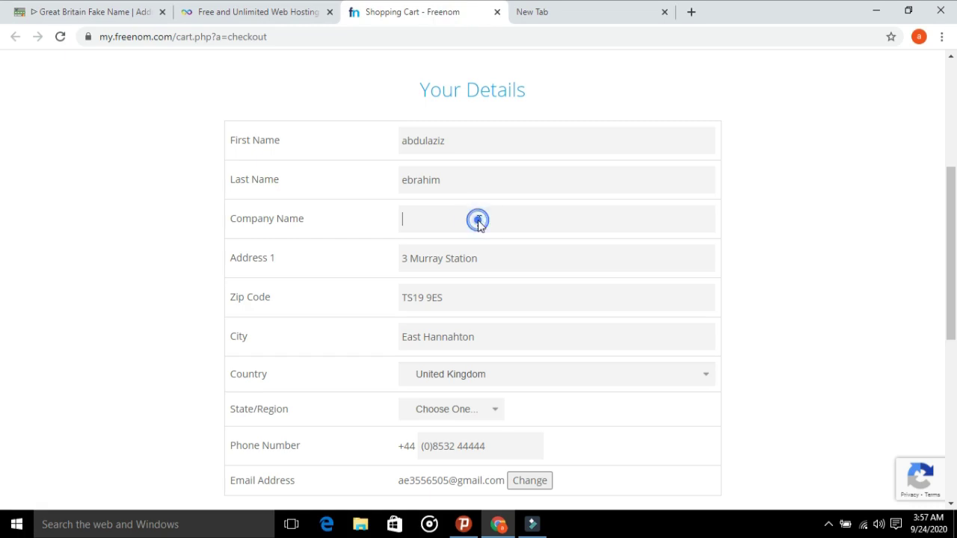
right_click(478, 220)
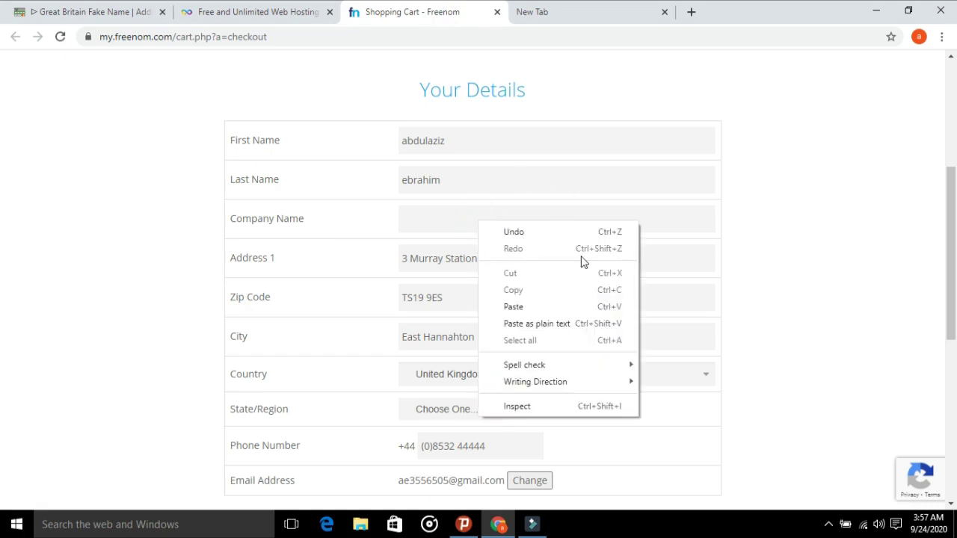
left_click(545, 311)
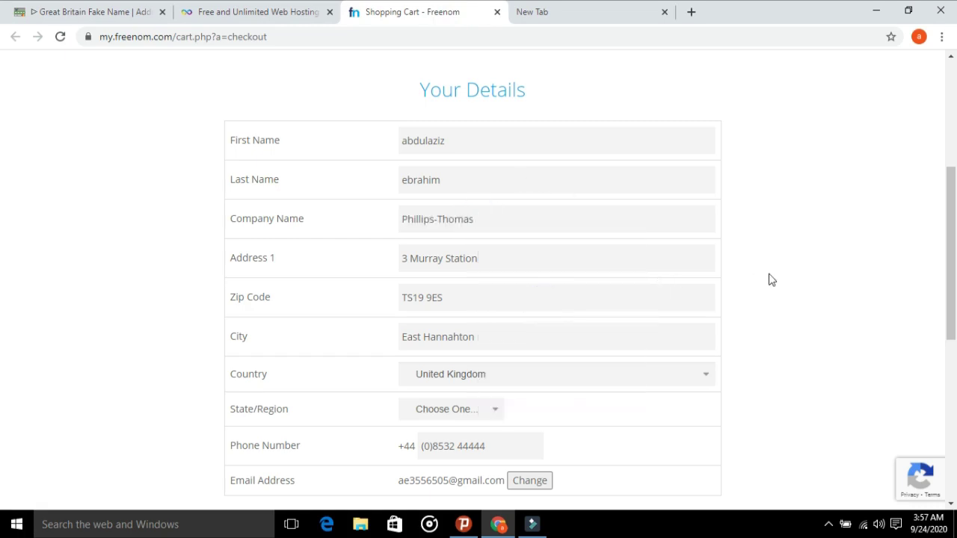
scroll(772, 280, "down", 1)
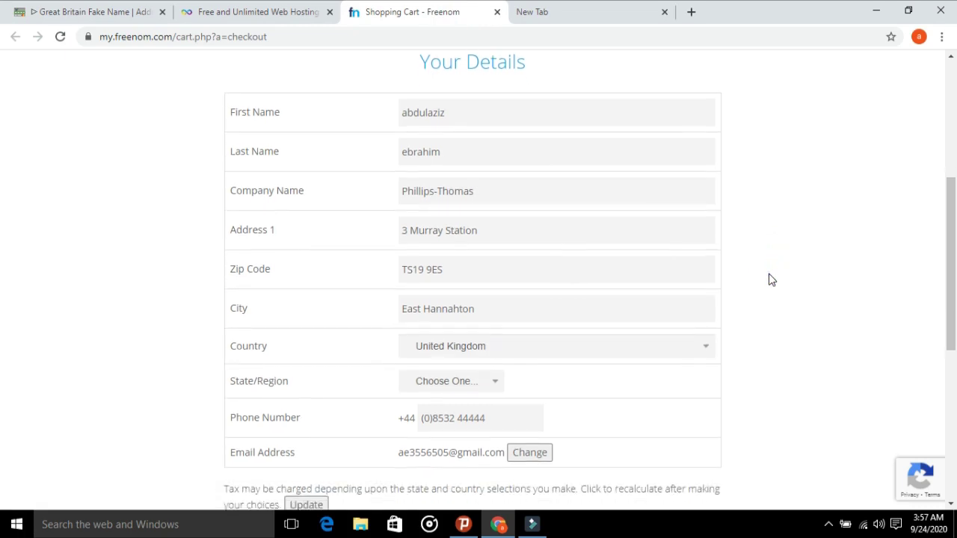
scroll(772, 280, "down", 3)
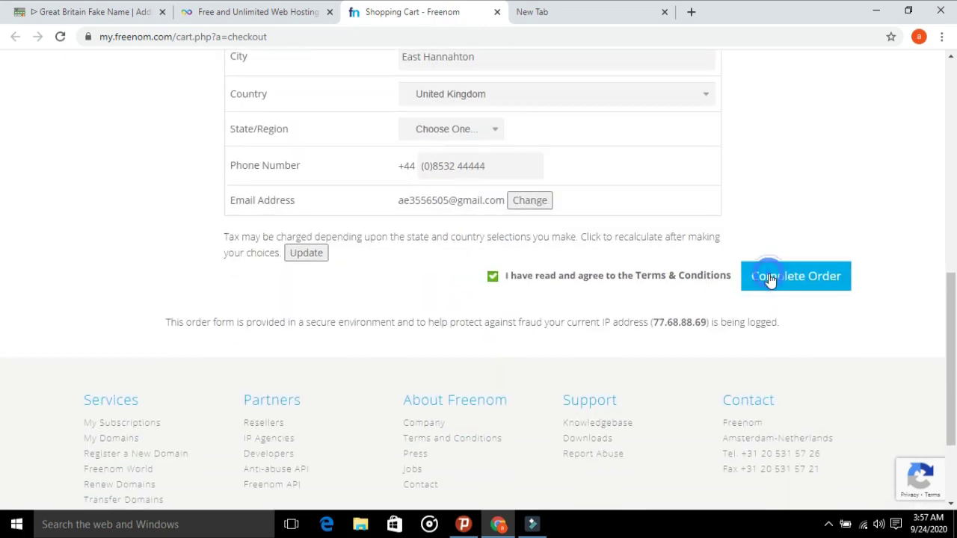
Complete the free walkizz.ml order and review the checkout page showing £0.00GBP.
left_click(771, 279)
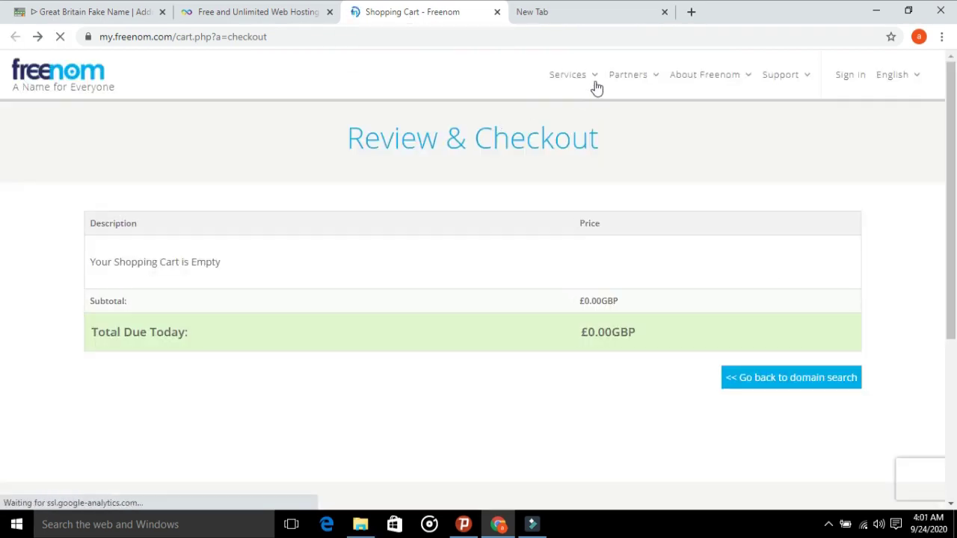
scroll(830, 72, "down", 4)
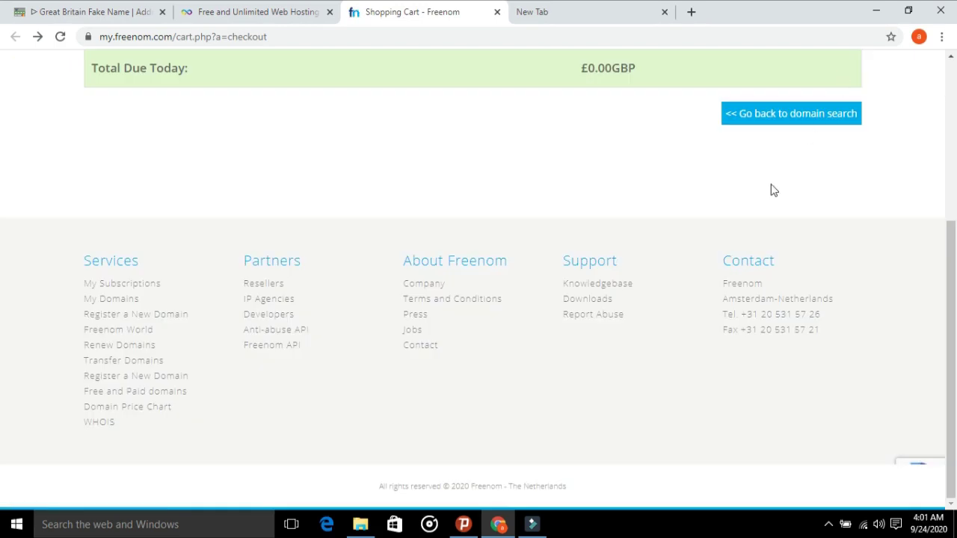
scroll(753, 204, "up", 3)
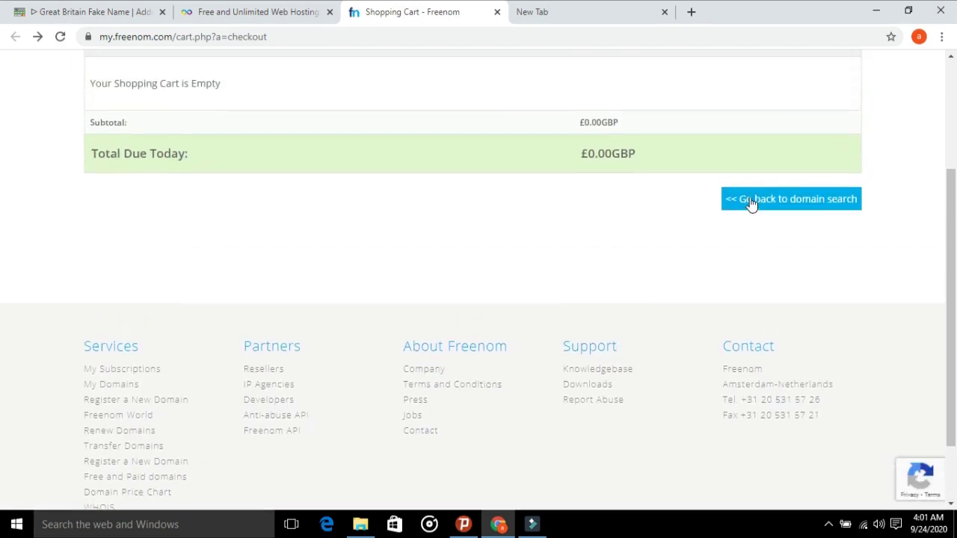
scroll(753, 203, "up", 1)
scroll(752, 203, "down", 1)
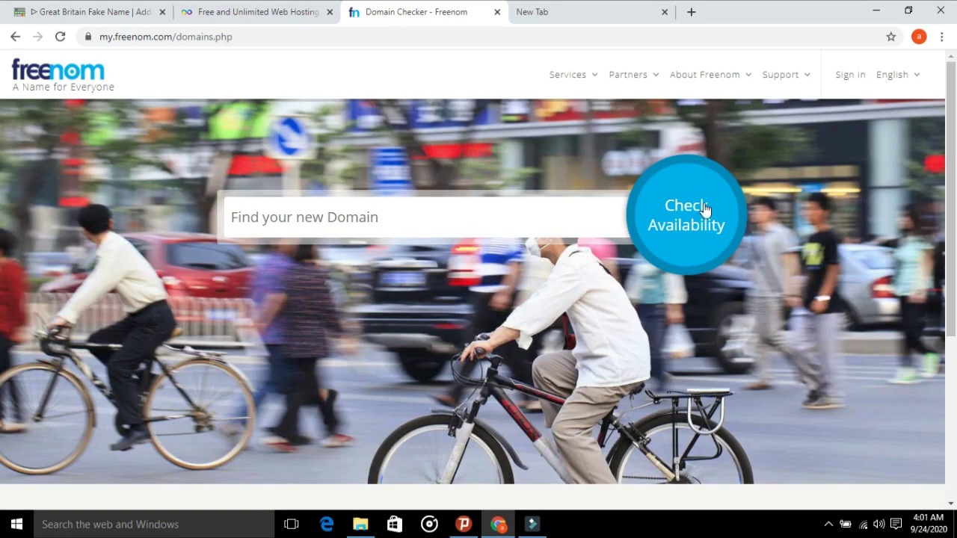
Sign in to the Freenom client area through Google, choosing the Google account.
left_click(845, 75)
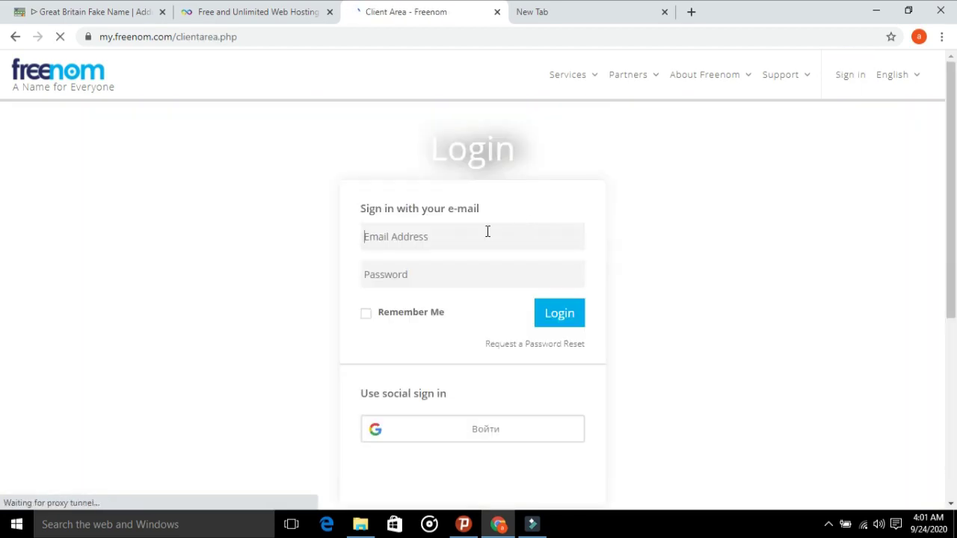
right_click(488, 232)
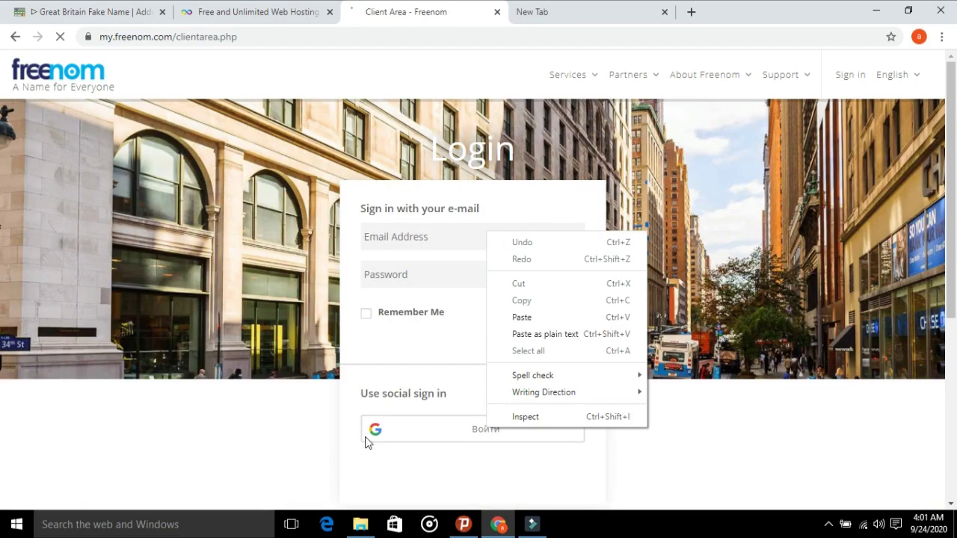
left_click(370, 441)
left_click(374, 439)
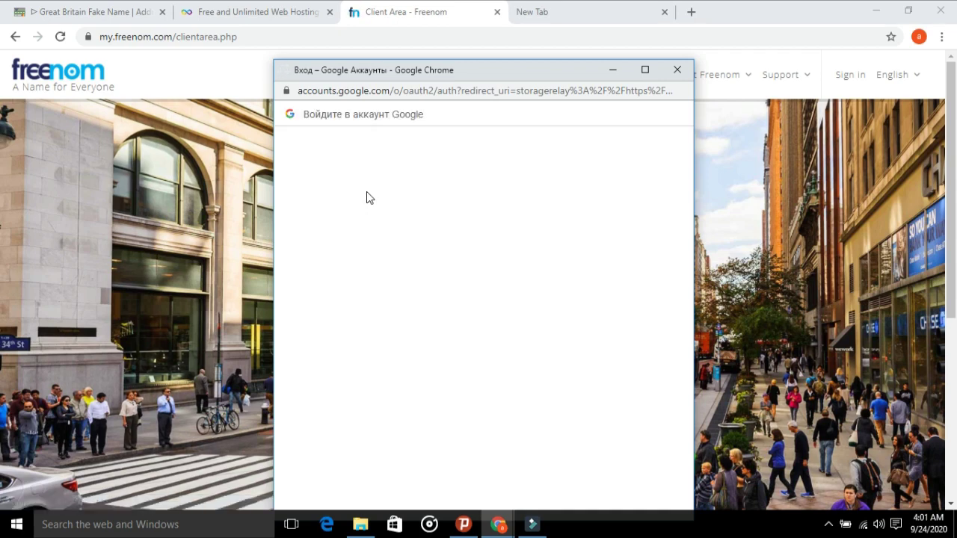
left_click(358, 247)
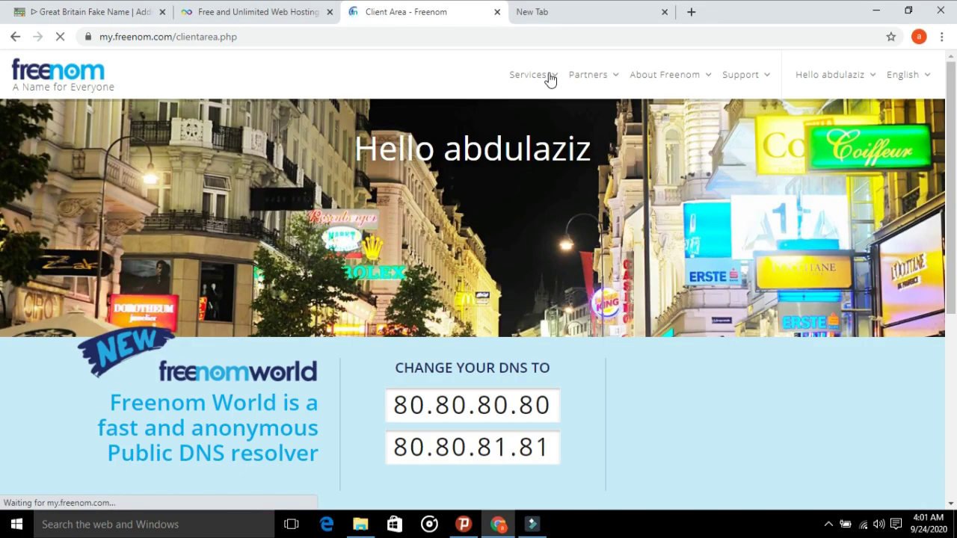
Confirm walkizz.ml is active and free until 2021-09-24 under My Domains, then go to InfinityFree.
left_click(550, 76)
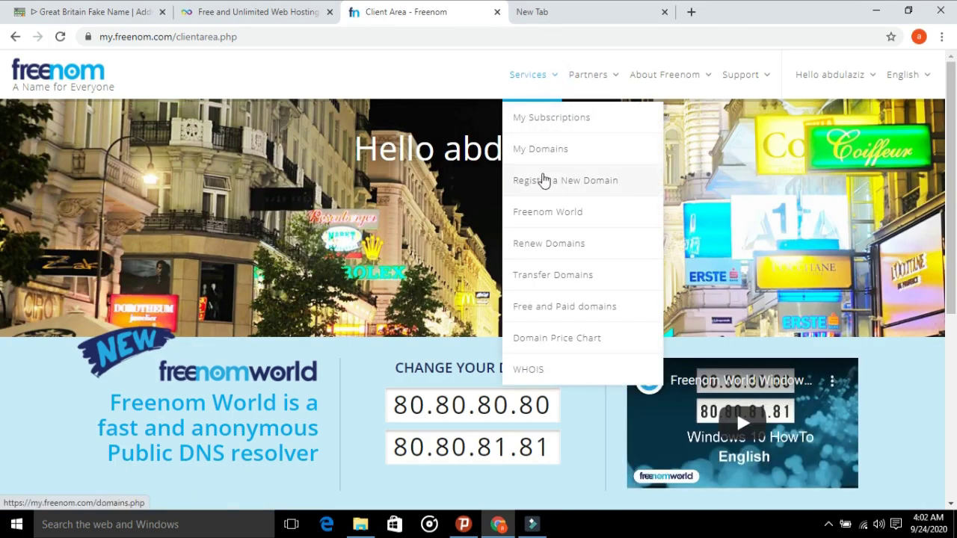
left_click(541, 157)
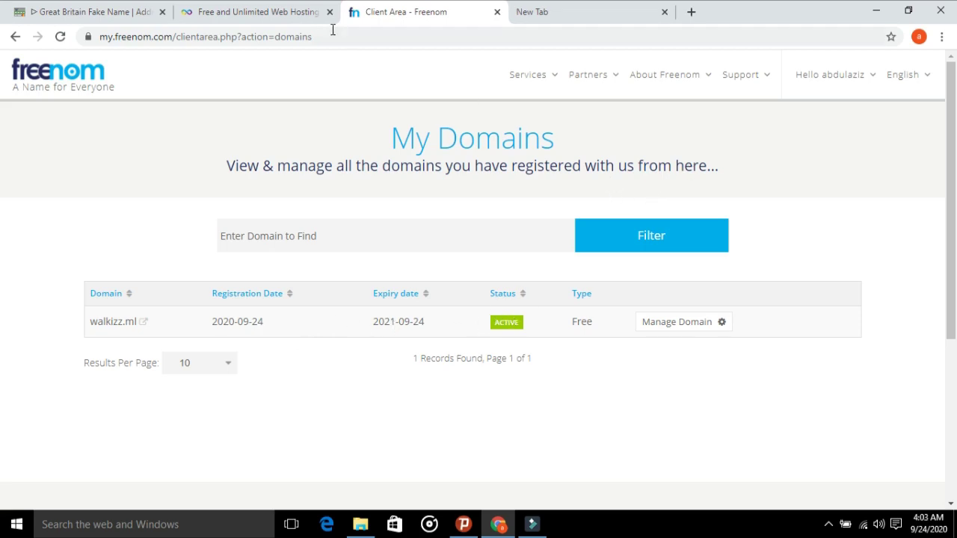
left_click(112, 9)
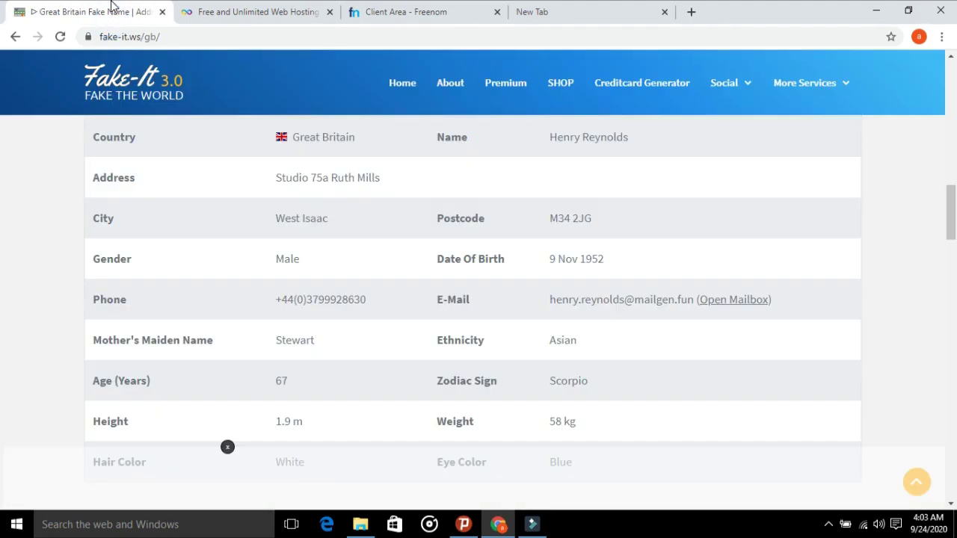
left_click(207, 6)
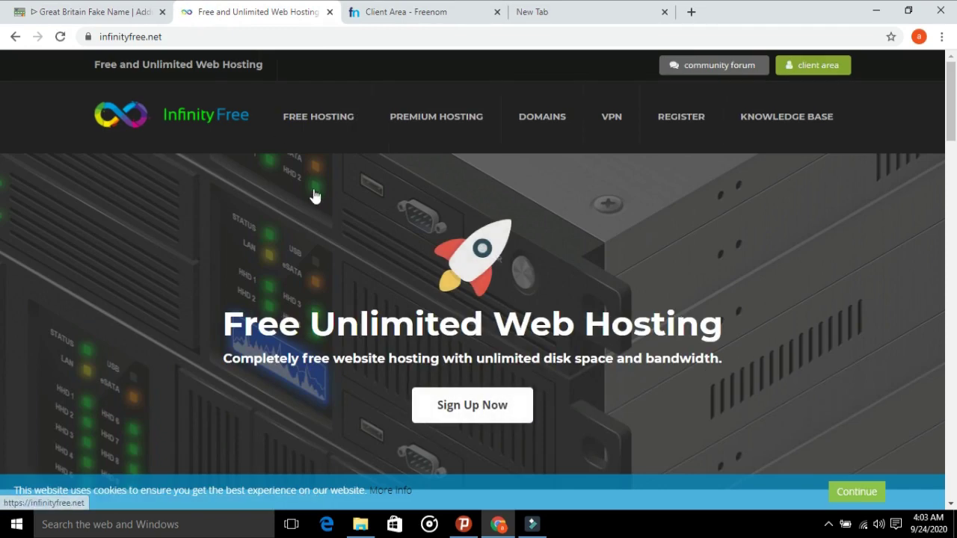
From InfinityFree's Your Accounts list, begin creating a second hosting account.
left_click(478, 416)
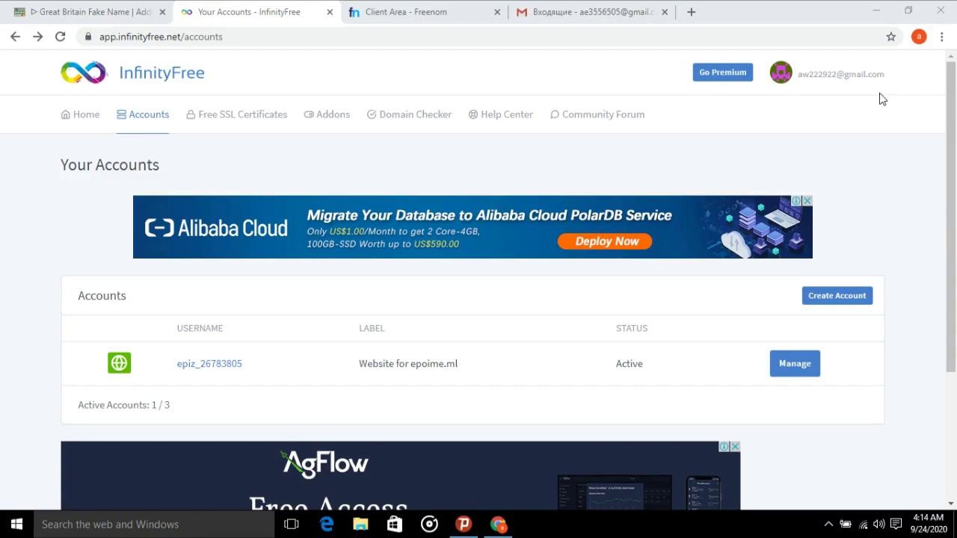
left_click(449, 11)
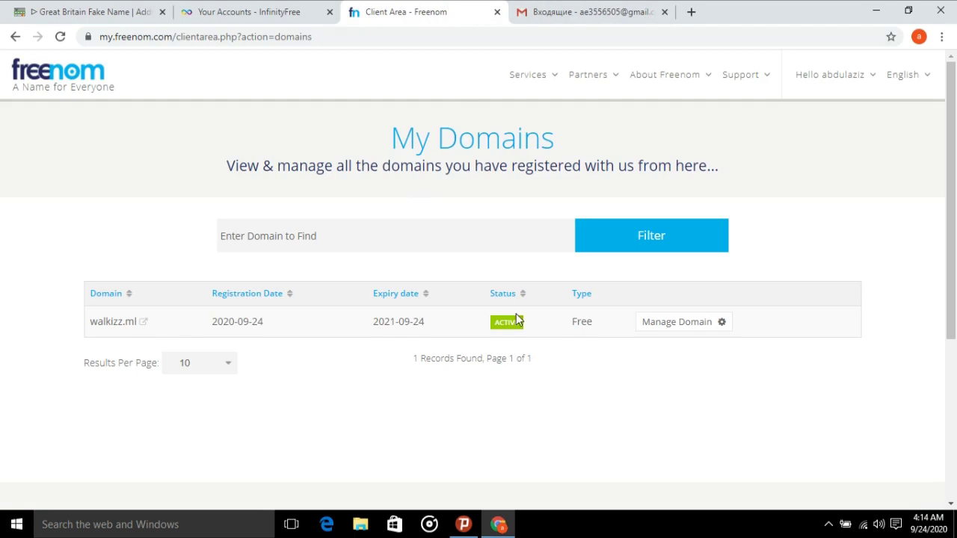
left_click(290, 10)
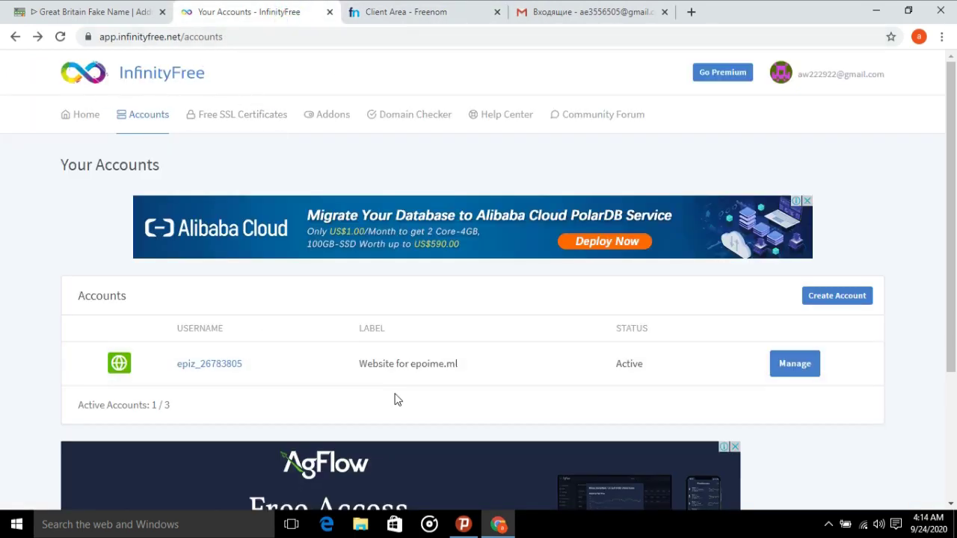
left_click(835, 297)
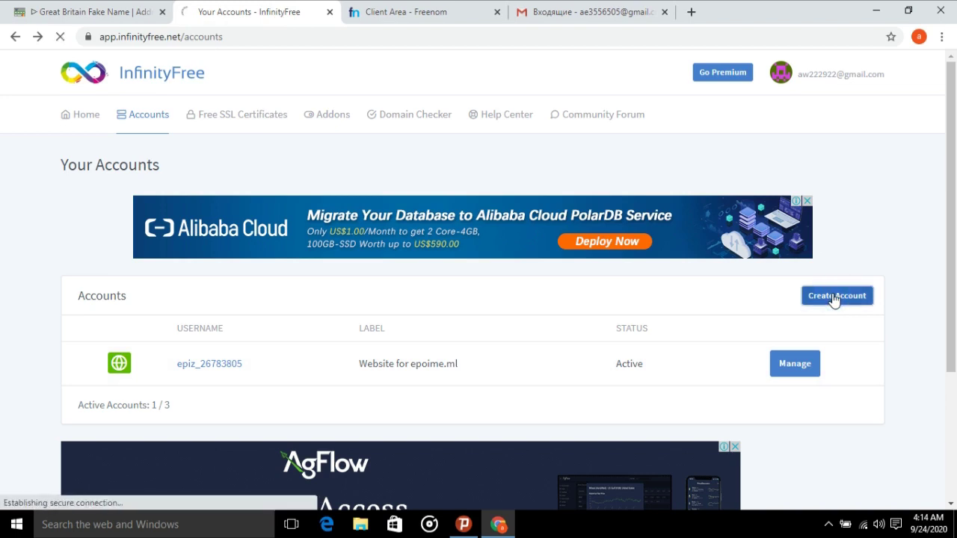
Choose Custom Domain and search for walkizz.ml, confirming it is available.
left_click(312, 395)
scroll(312, 396, "down", 2)
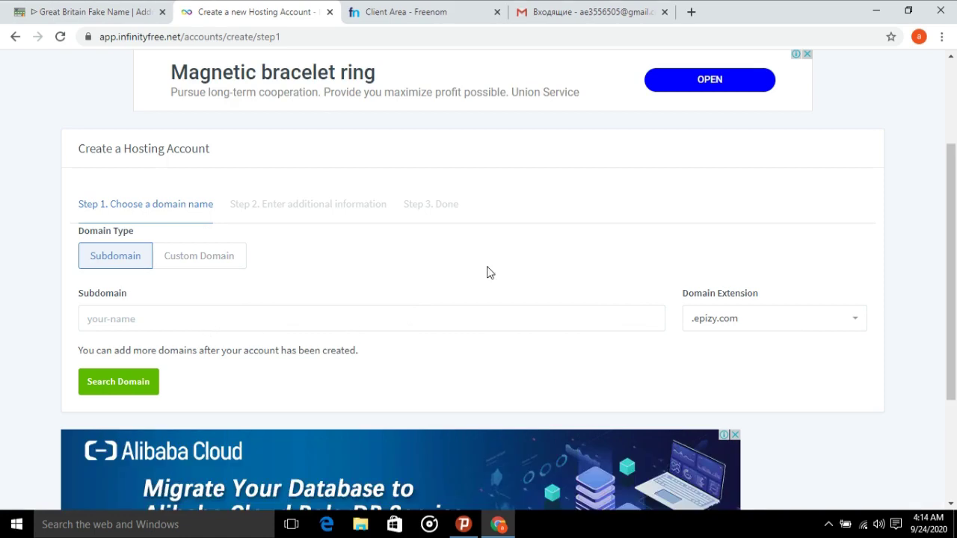
left_click(230, 271)
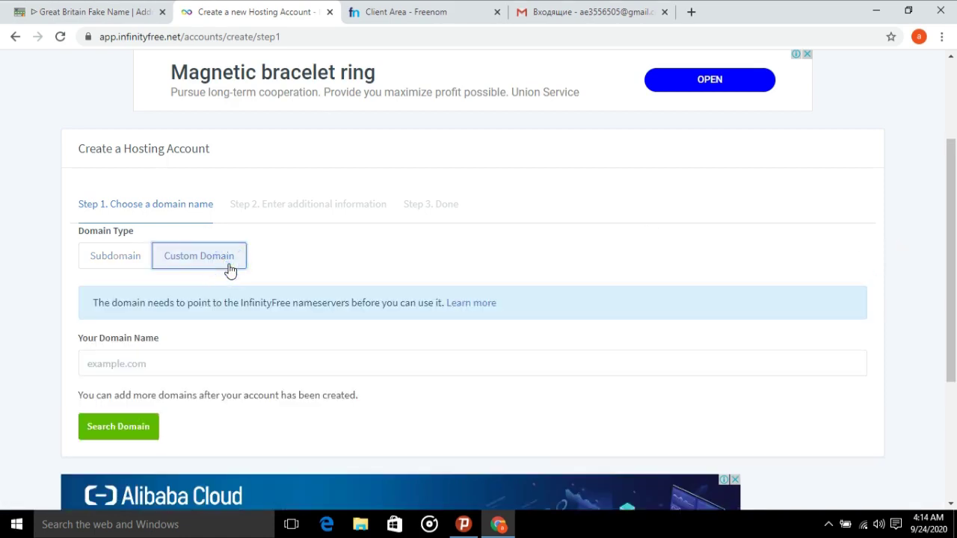
left_click(291, 360)
type("walkizz.ml")
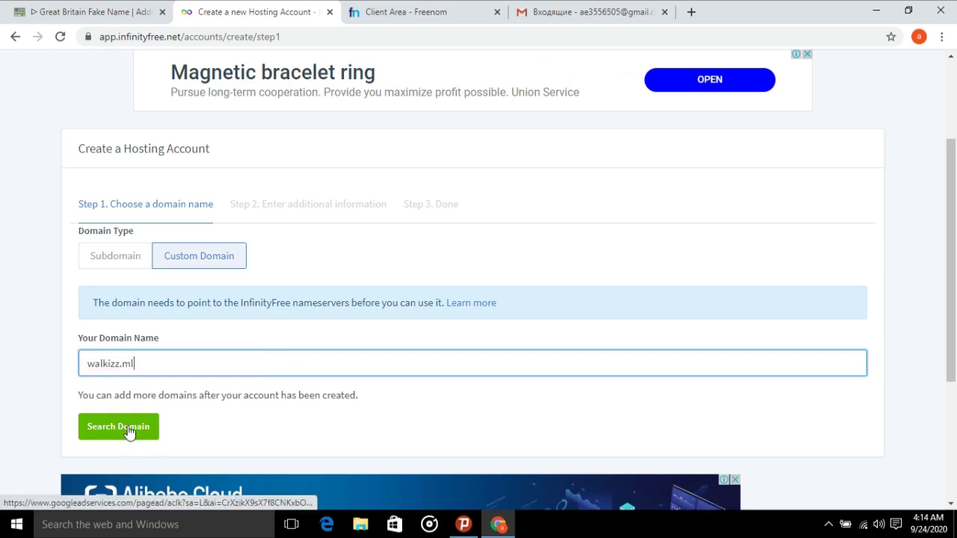
left_click(129, 426)
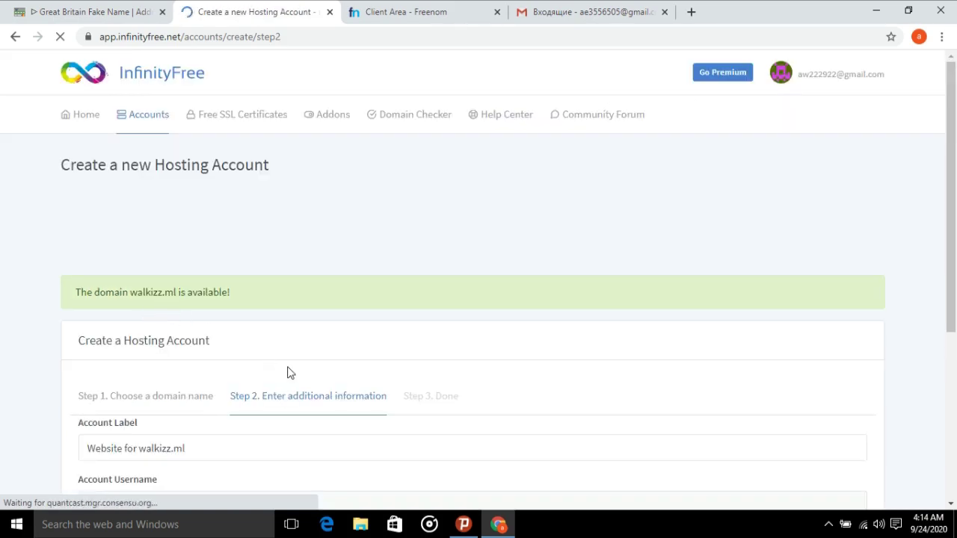
Submit the walkizz.ml hosting account with a password and the captcha ticked.
scroll(285, 368, "down", 3)
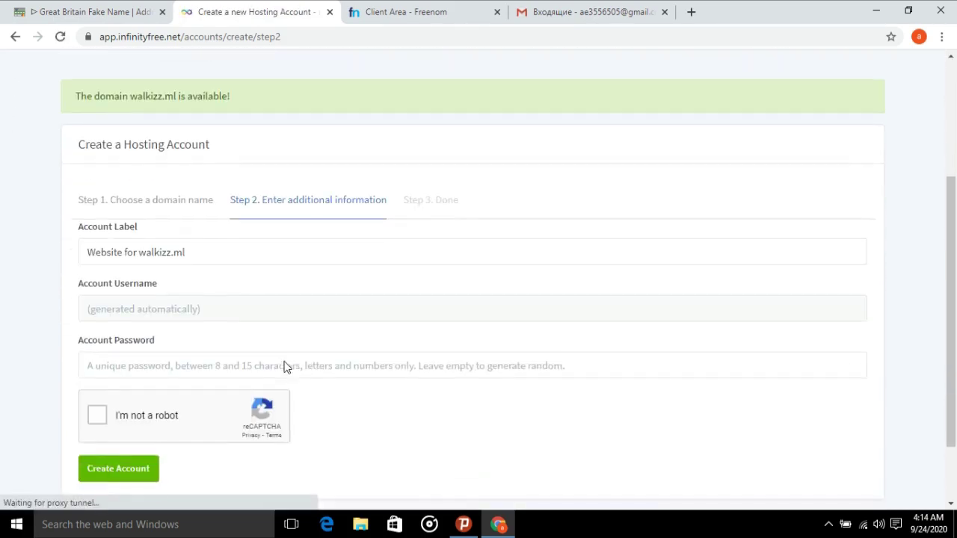
left_click(172, 363)
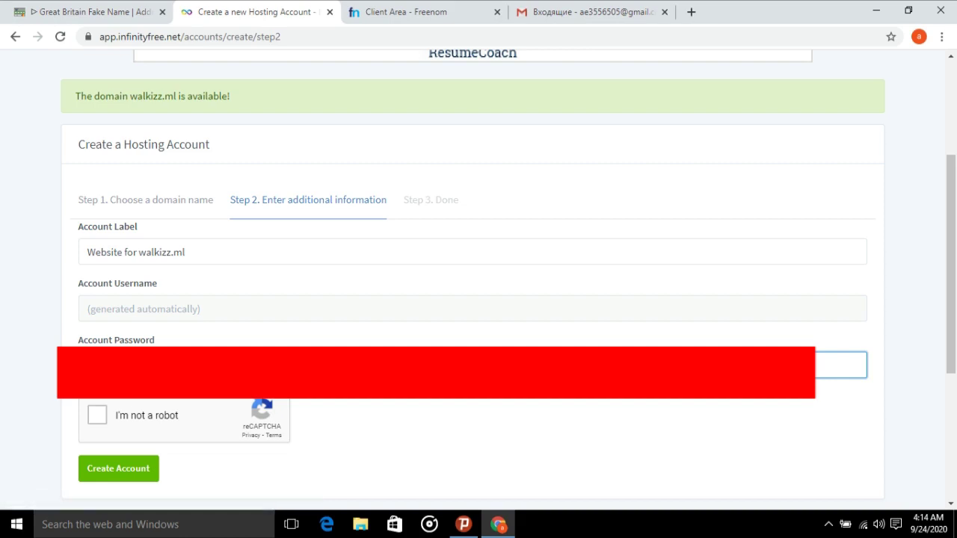
left_click(103, 418)
left_click(121, 469)
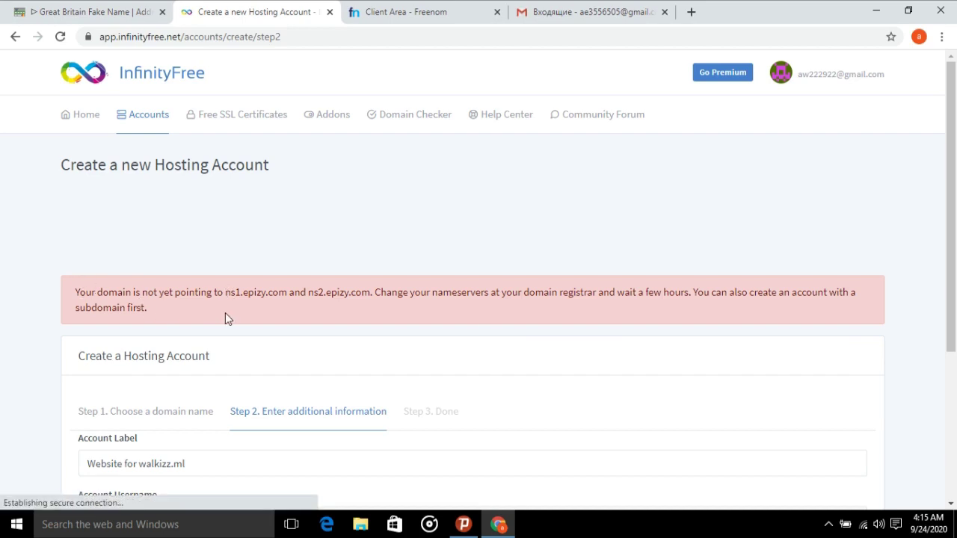
Copy the required nameserver ns1.epizy.com and bring up Freenom's My Domains list.
left_click_drag(223, 293, 291, 292)
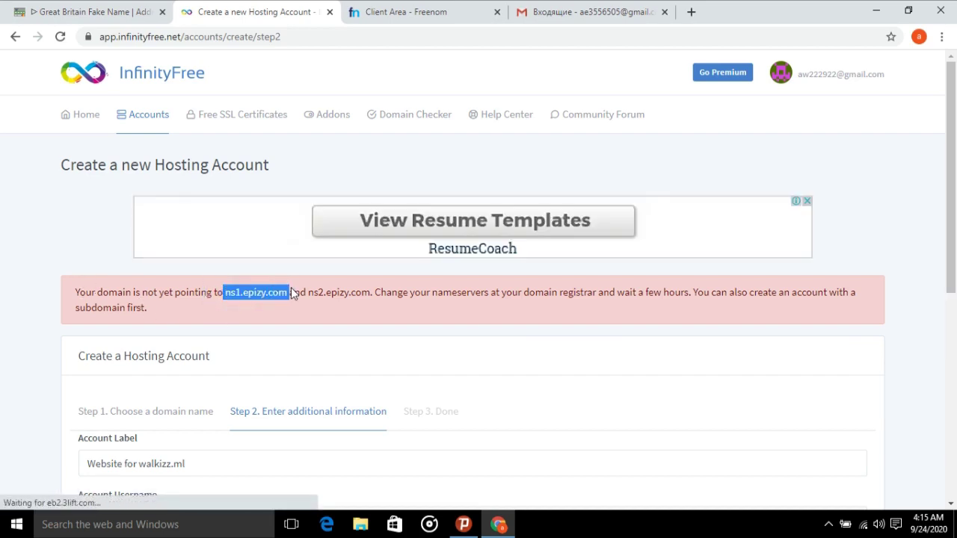
right_click(291, 289)
left_click(312, 302)
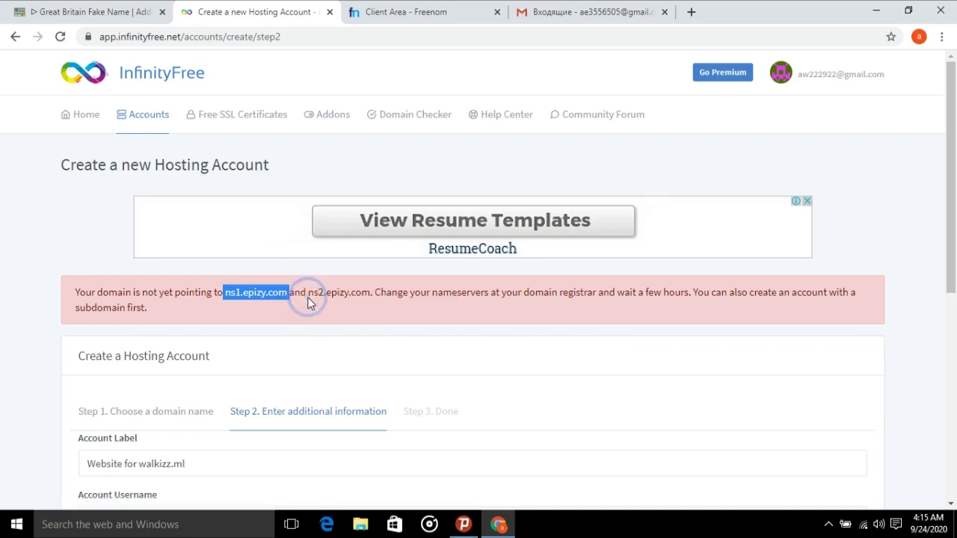
left_click(427, 11)
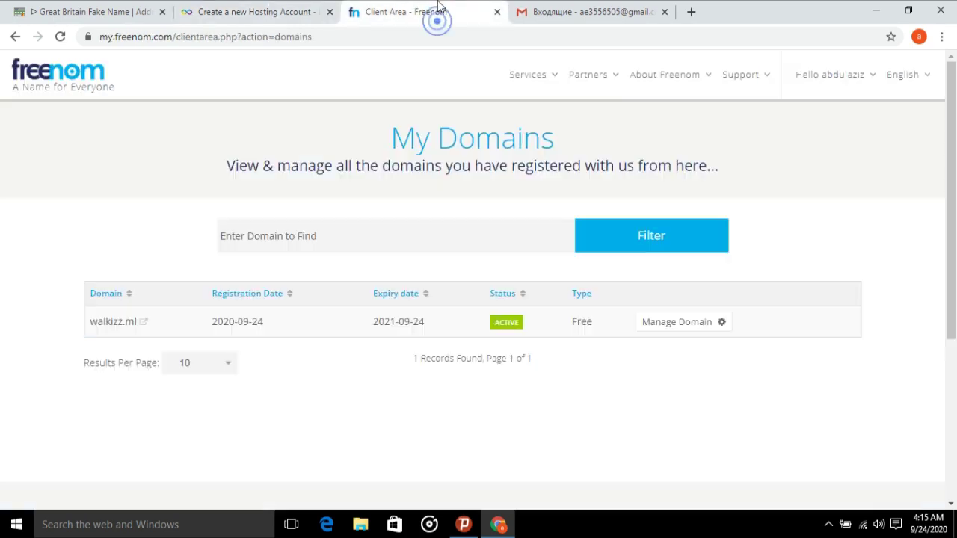
Open walkizz.ml's nameserver settings and select the custom nameservers option.
left_click(665, 331)
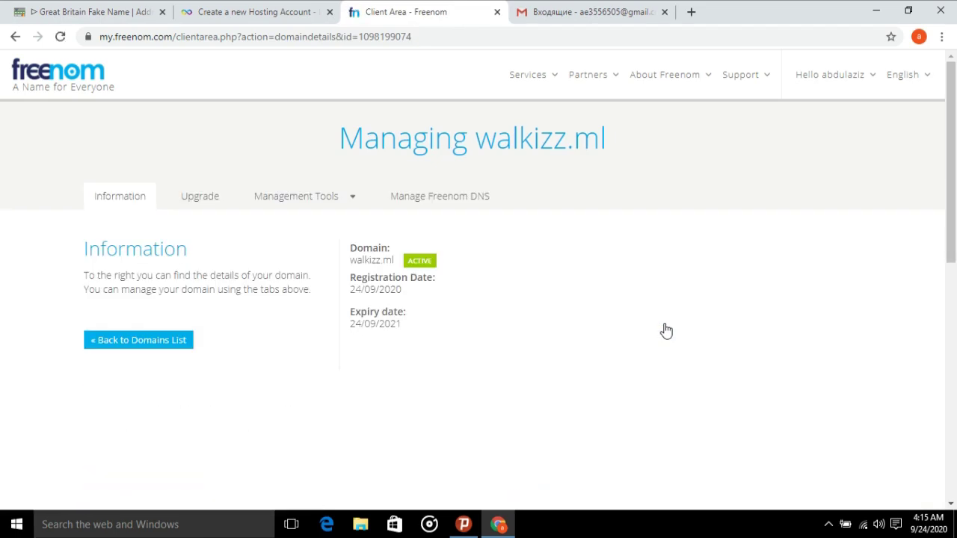
left_click(328, 198)
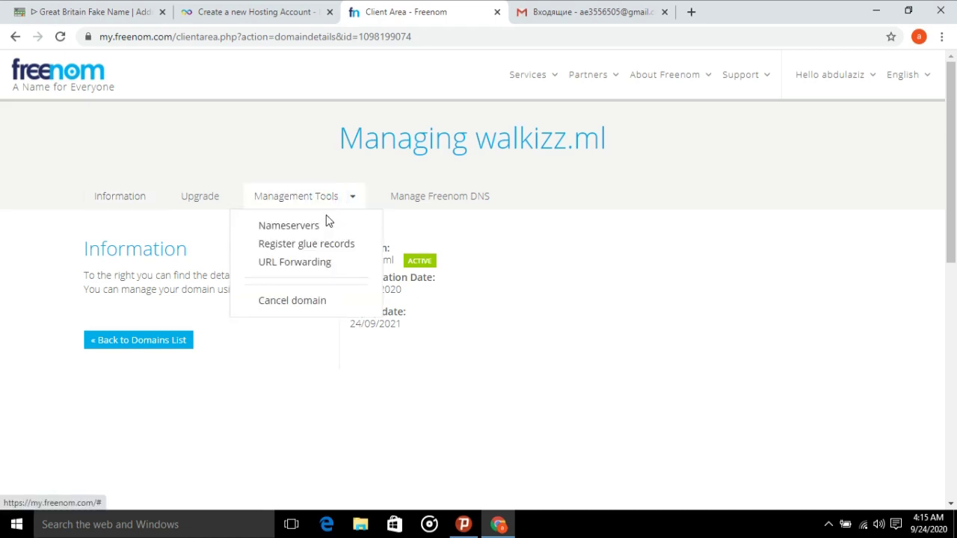
left_click(316, 226)
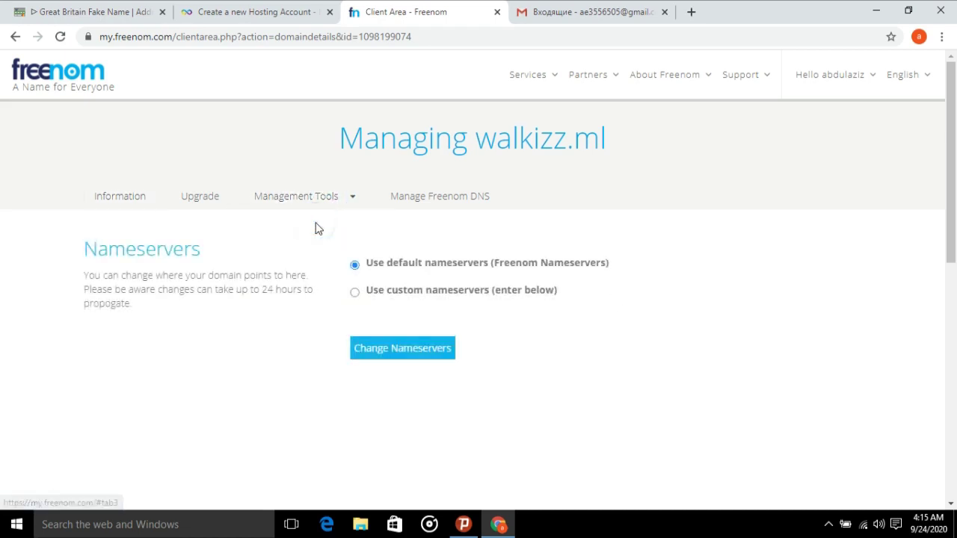
left_click(356, 294)
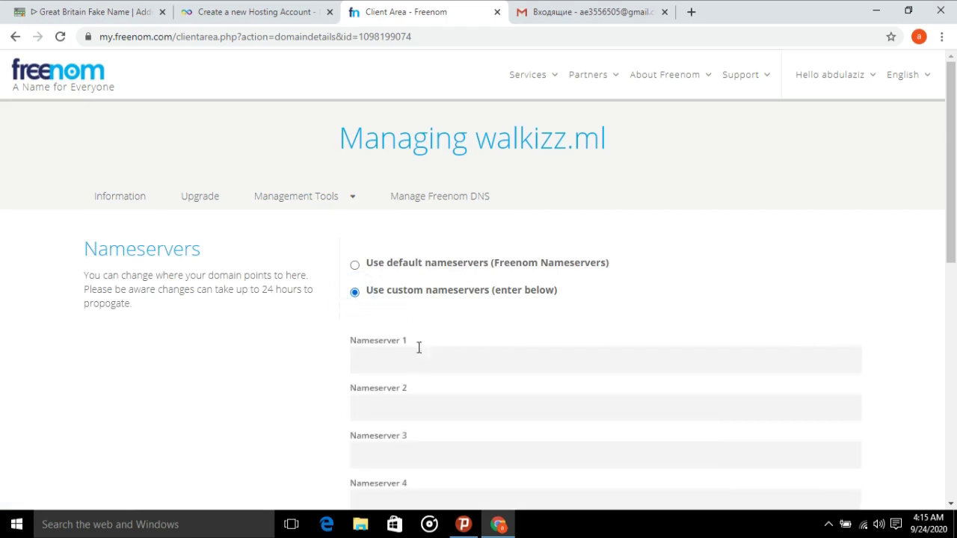
key("Up")
key("Down")
left_click(410, 320)
scroll(410, 320, "down", 3)
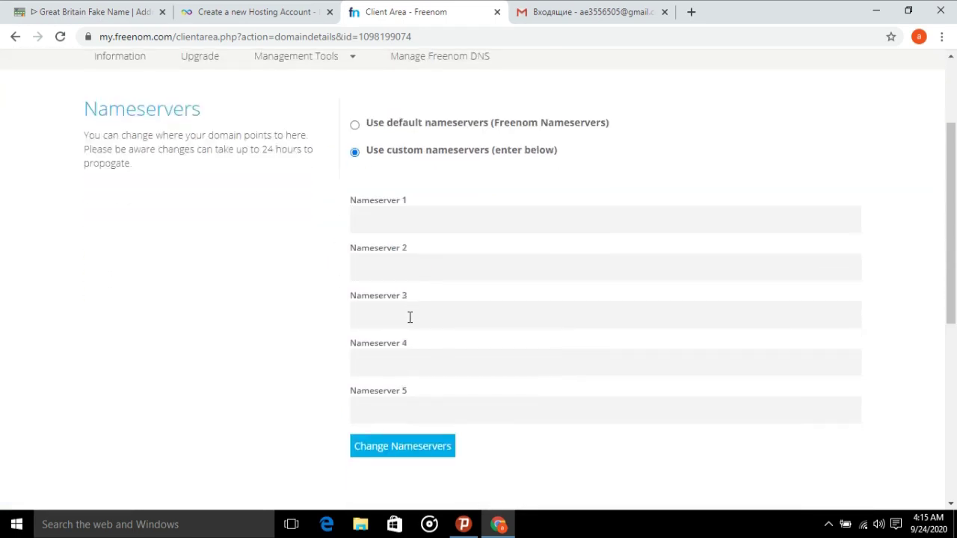
Paste ns1.epizy.com into the Nameserver 1 through 5 fields.
right_click(394, 219)
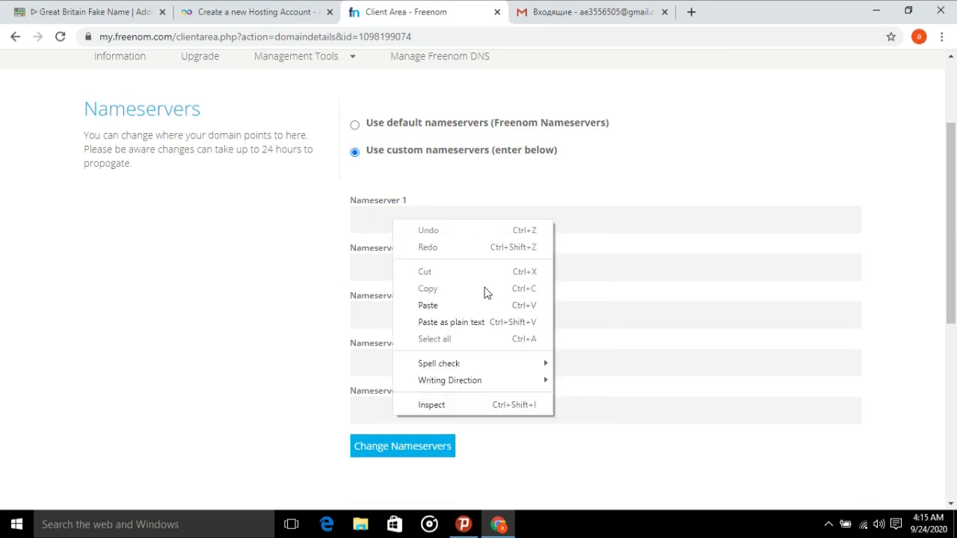
left_click(466, 303)
right_click(406, 267)
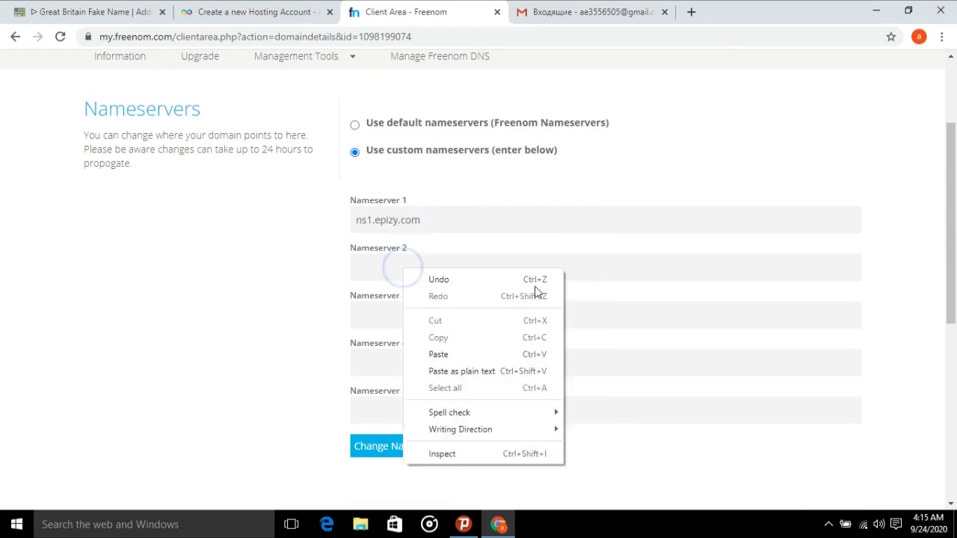
left_click(483, 352)
right_click(393, 315)
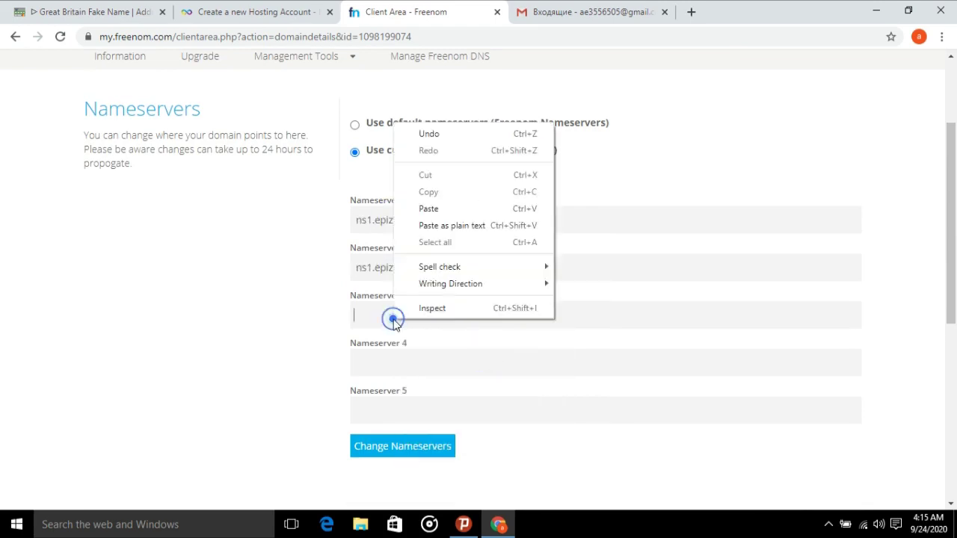
left_click(486, 207)
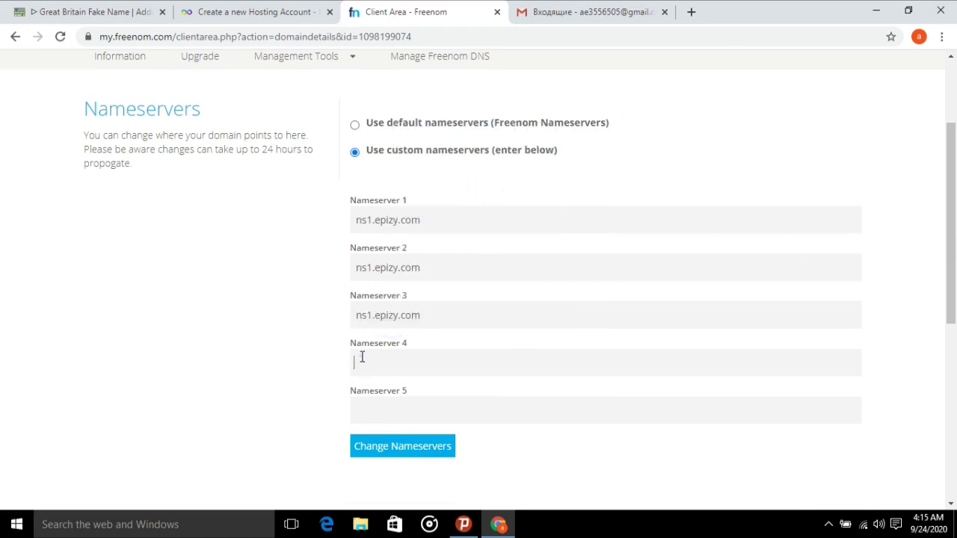
right_click(361, 356)
left_click(414, 246)
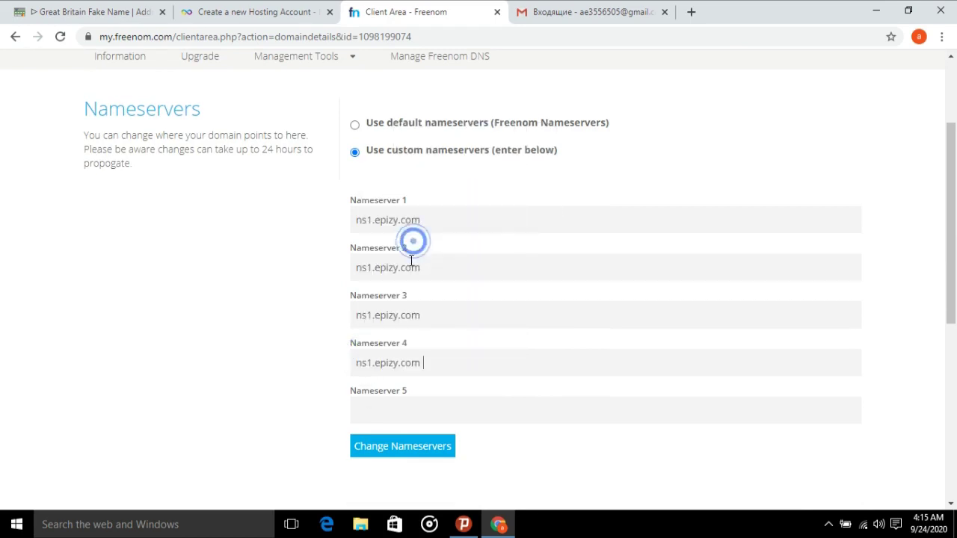
left_click(380, 412)
right_click(380, 413)
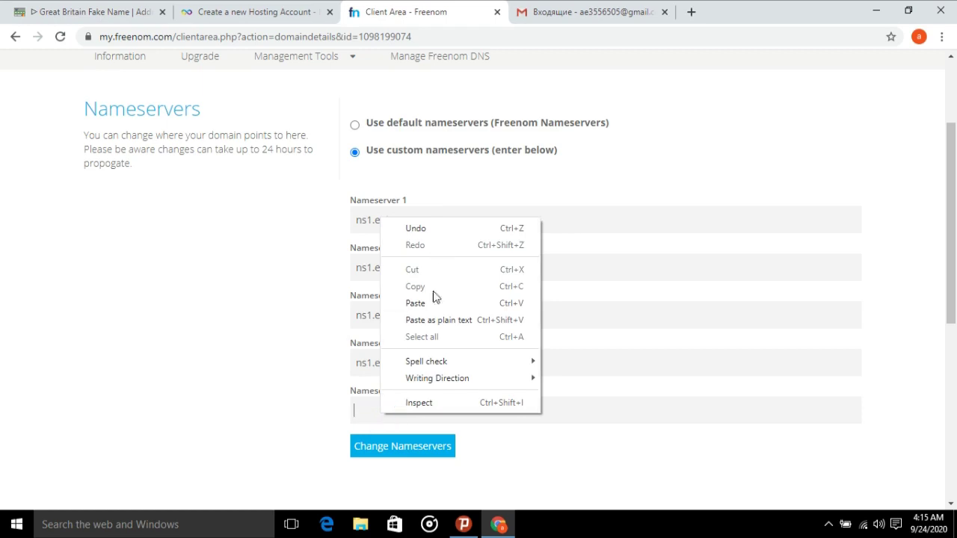
left_click(423, 305)
Change Nameservers 4 and 5 to ns2.epizy.com and save the custom nameservers.
left_click(371, 362)
key("BackSpace")
type("2")
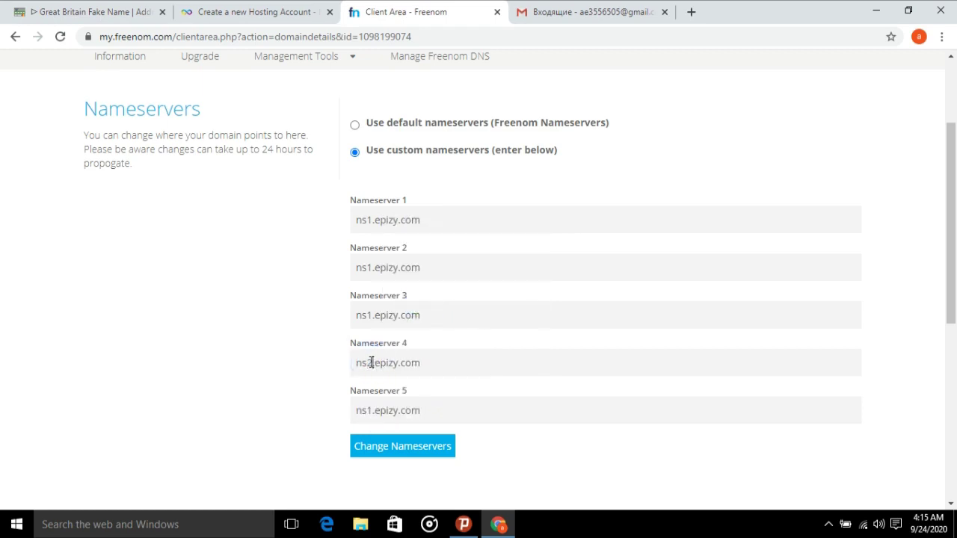
left_click(371, 411)
key("BackSpace")
type("2")
left_click(398, 447)
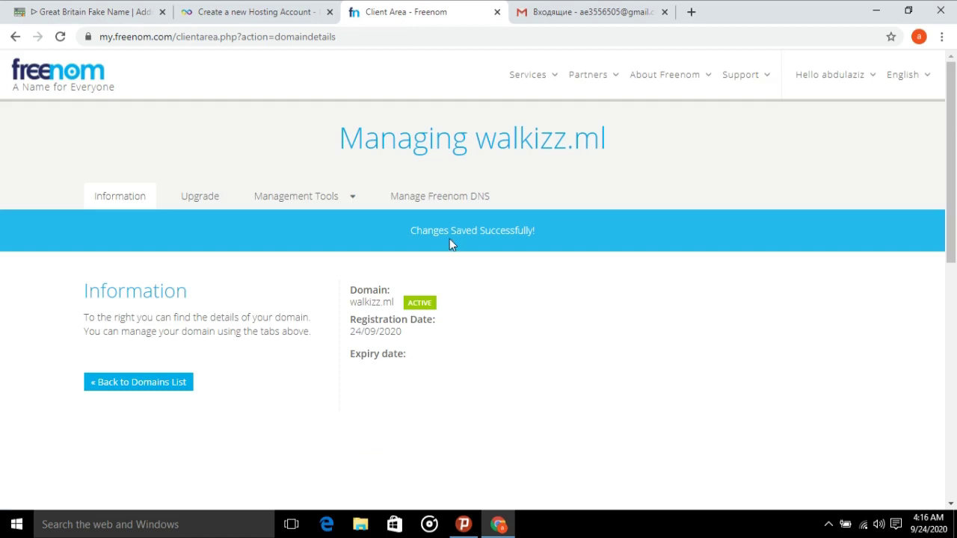
Verify the saved NS1.EPIZY.COM and NS2.EPIZY.COM nameservers, then return to InfinityFree.
left_click(333, 196)
left_click(336, 232)
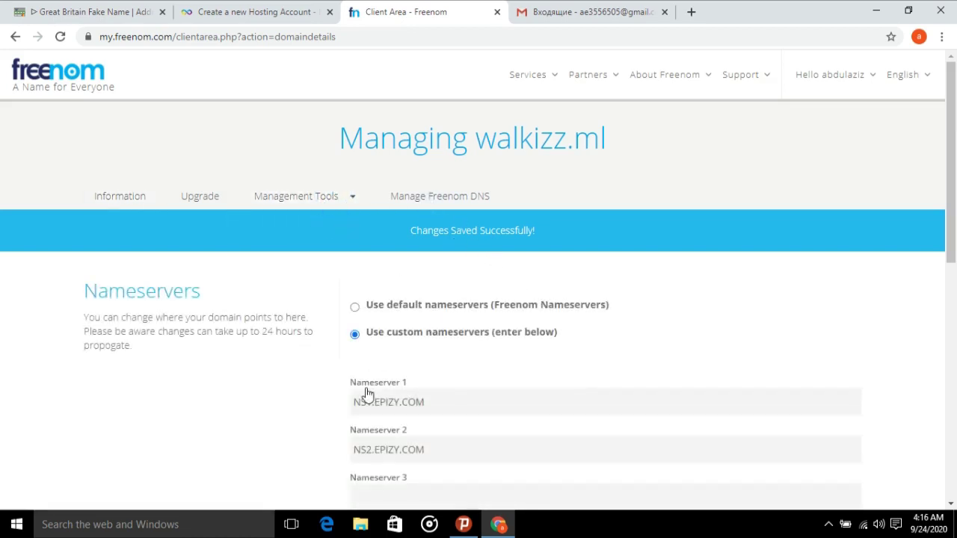
left_click(322, 193)
left_click(203, 214)
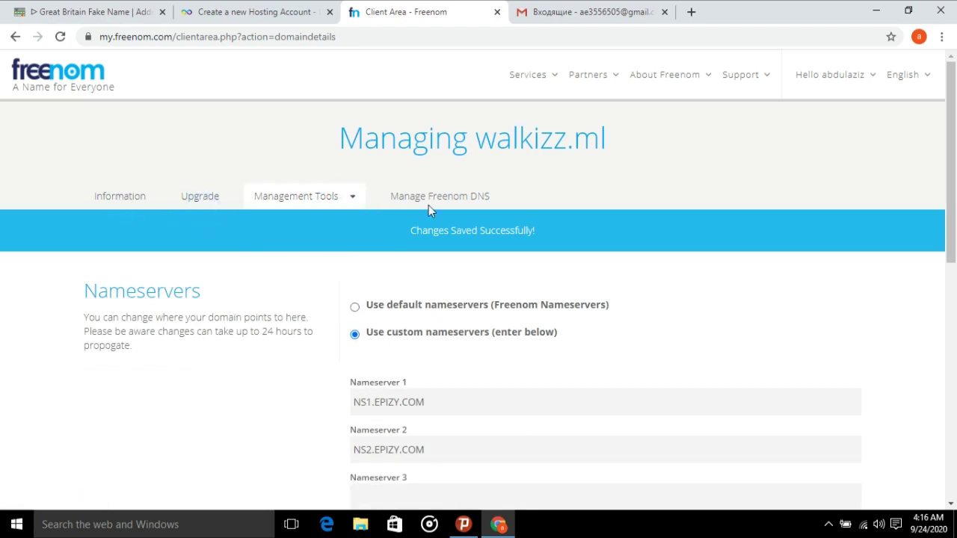
left_click(261, 9)
Create the walkizz.ml hosting account with the autofilled password and open its control panel.
left_click(60, 242)
scroll(61, 247, "down", 1)
scroll(63, 249, "down", 1)
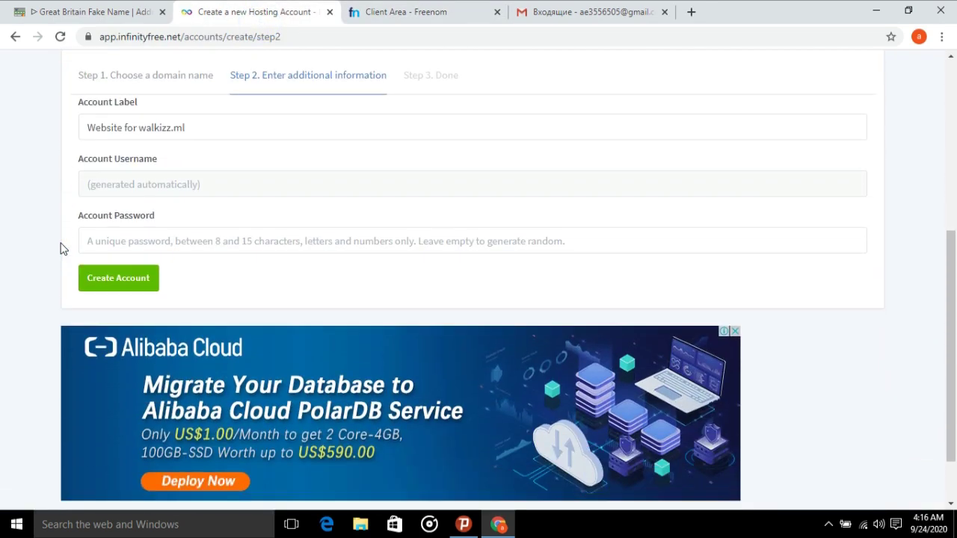
scroll(63, 249, "down", 1)
left_click(101, 212)
left_click(98, 244)
left_click(101, 251)
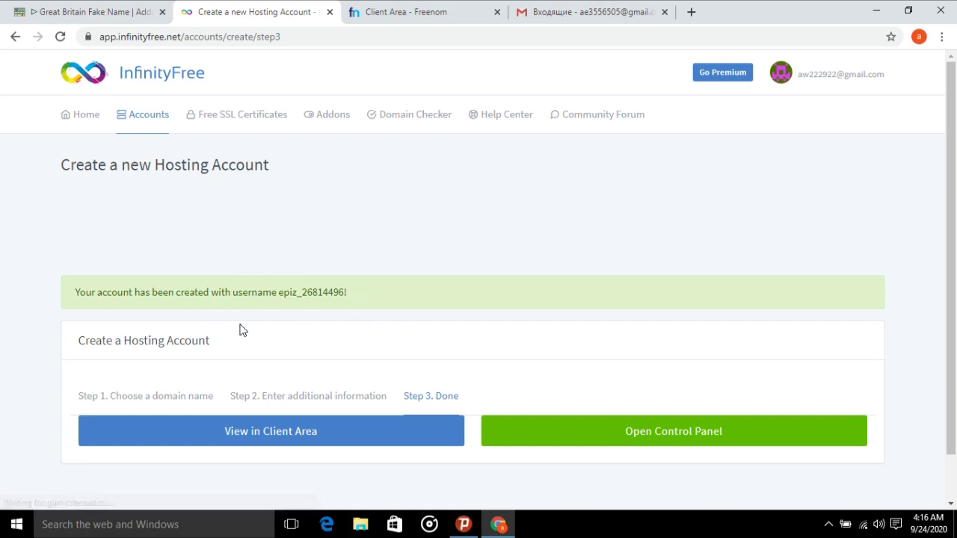
left_click(528, 442)
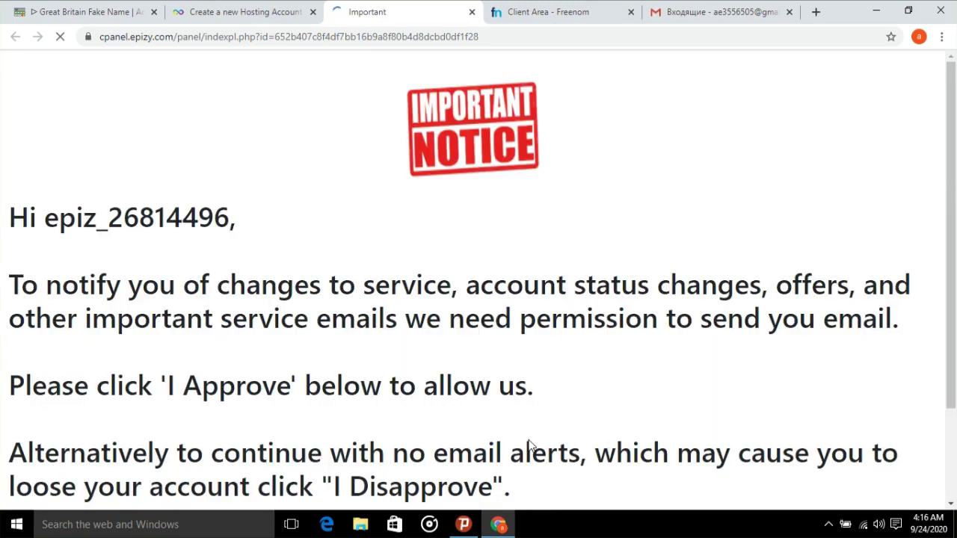
Approve the service e-mail notice and launch Softaculous Apps Installer from the Software section.
scroll(441, 211, "down", 2)
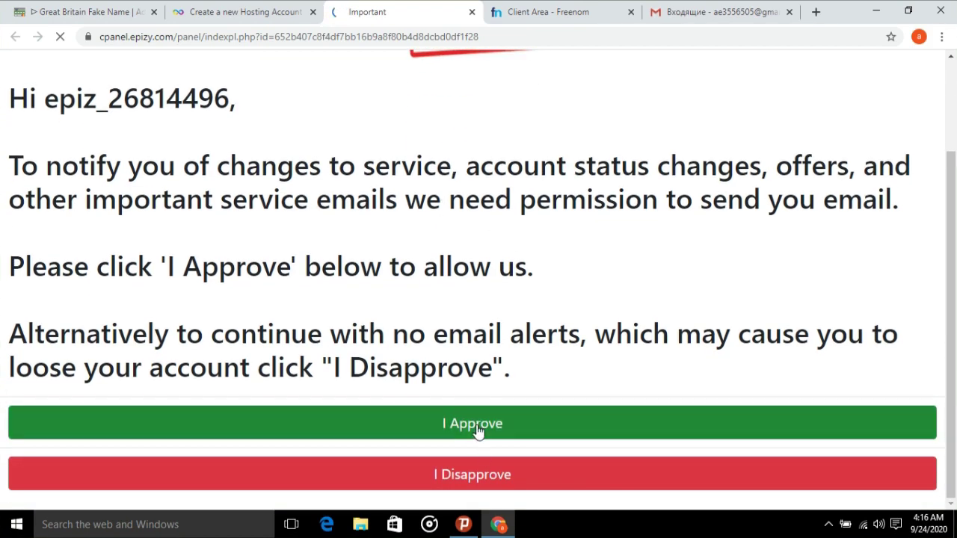
left_click(476, 428)
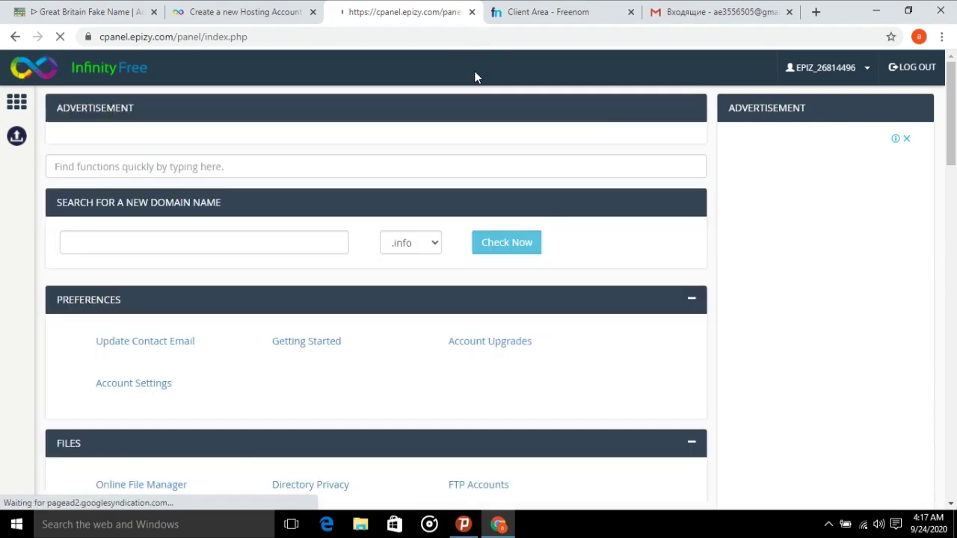
scroll(474, 71, "down", 5)
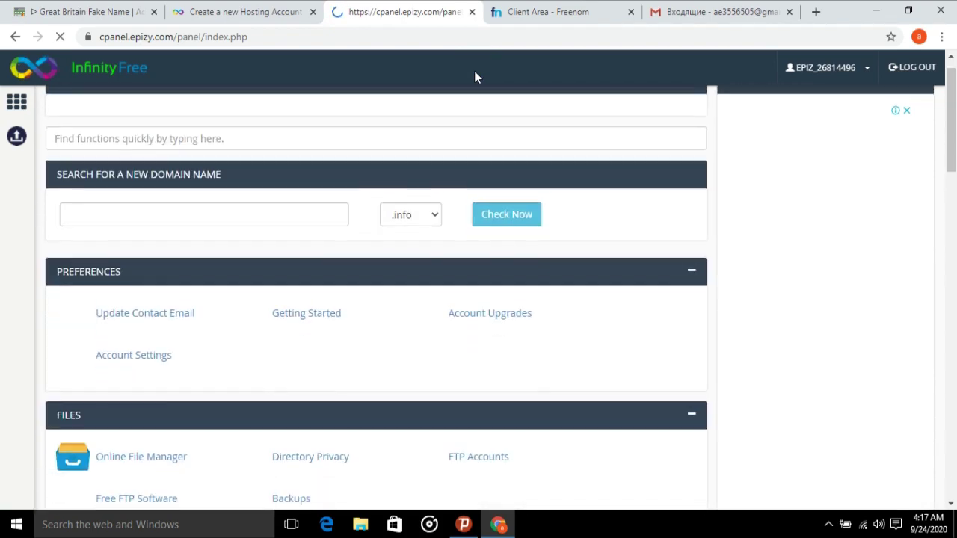
scroll(475, 71, "down", 7)
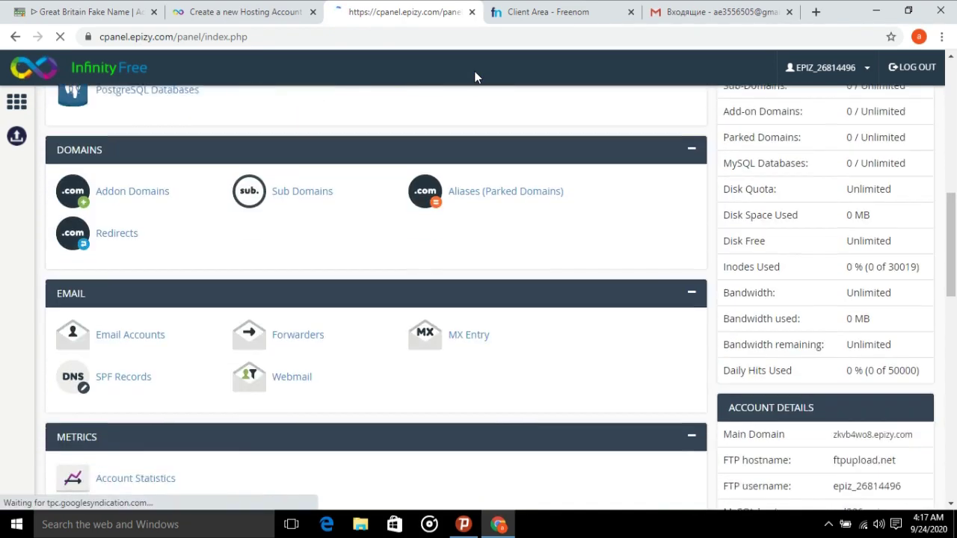
scroll(474, 70, "down", 2)
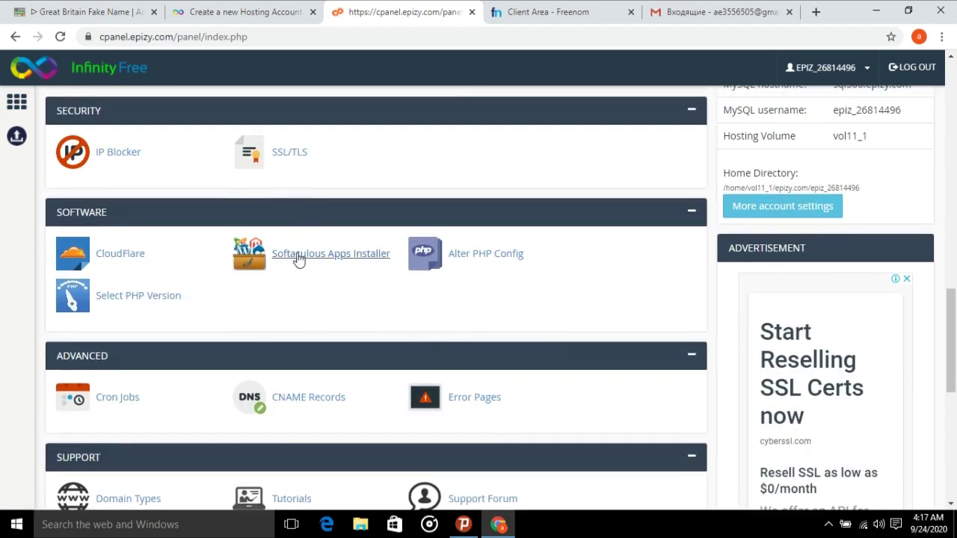
left_click(299, 255)
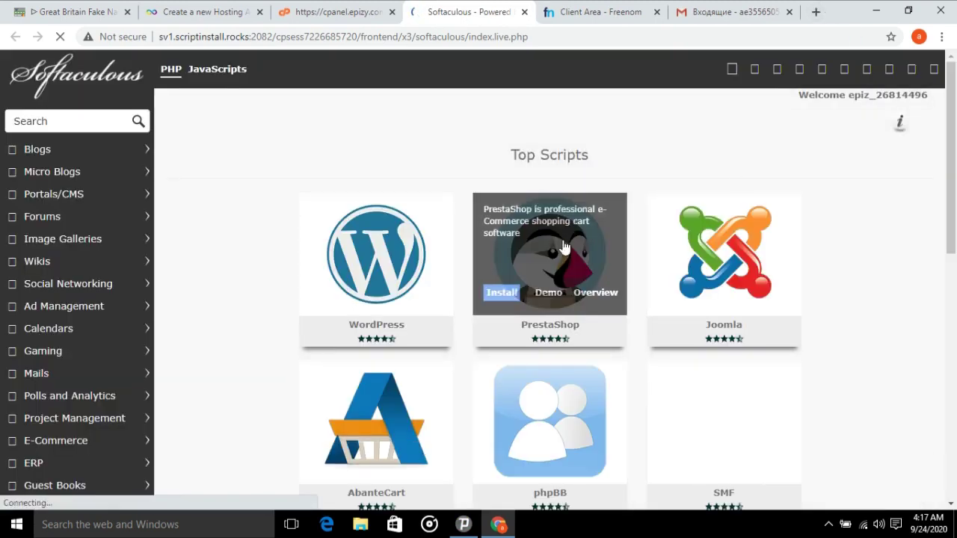
Start the WordPress install and review the site settings, keeping the site name My Blog.
mouse_move(377, 254)
mouse_move(554, 259)
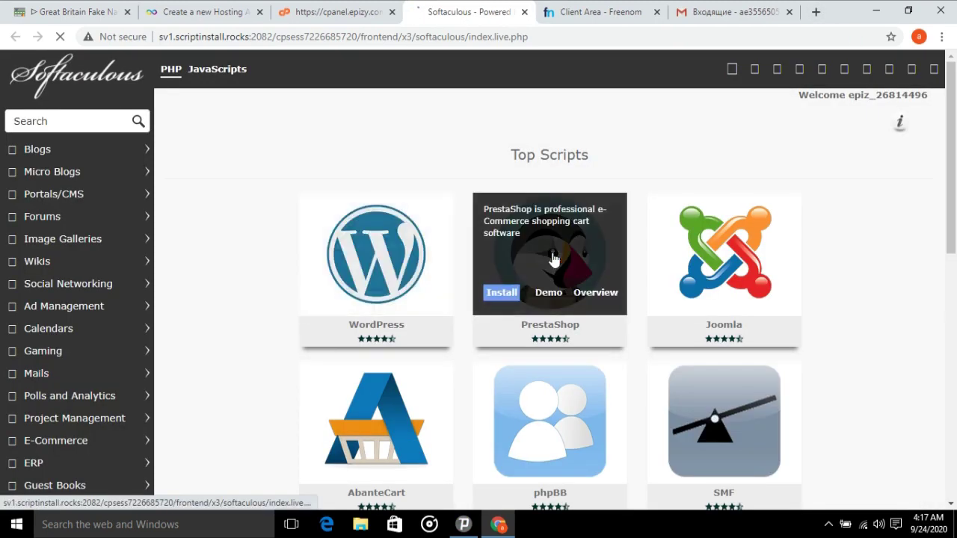
mouse_move(374, 308)
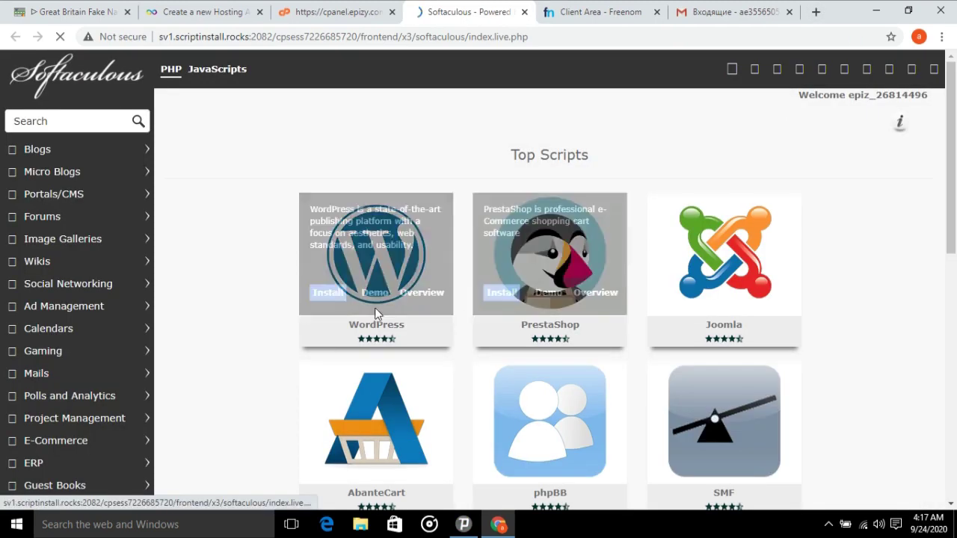
left_click(322, 296)
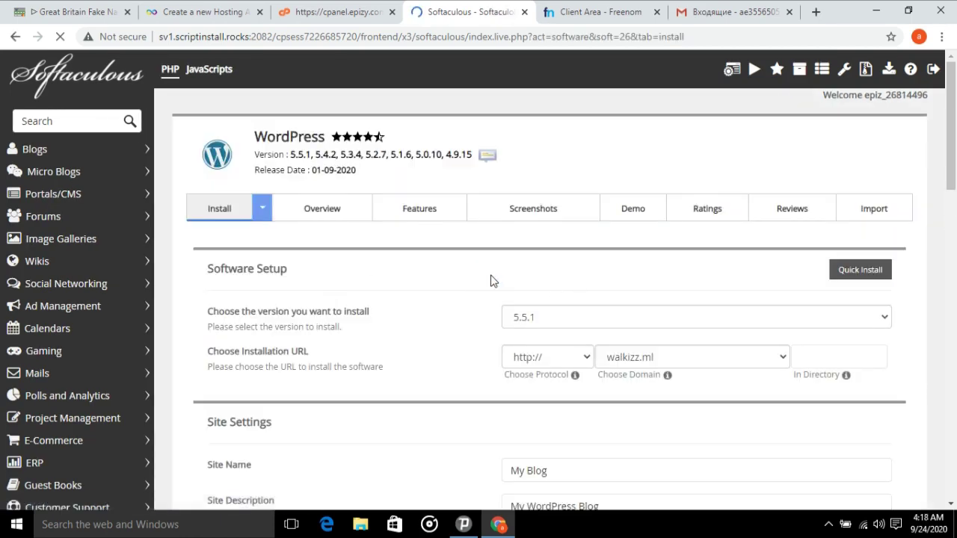
scroll(492, 279, "down", 1)
scroll(491, 280, "down", 3)
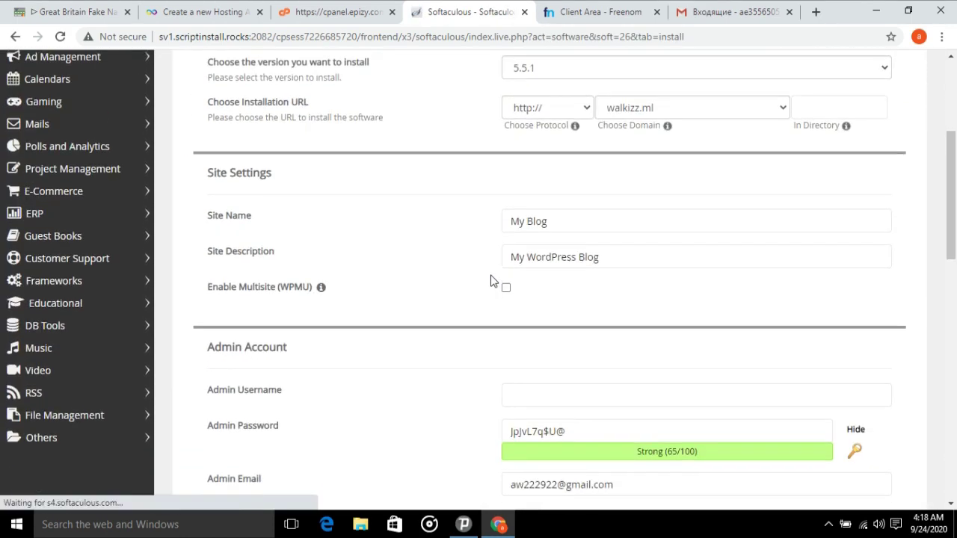
left_click(530, 254)
left_click(568, 219)
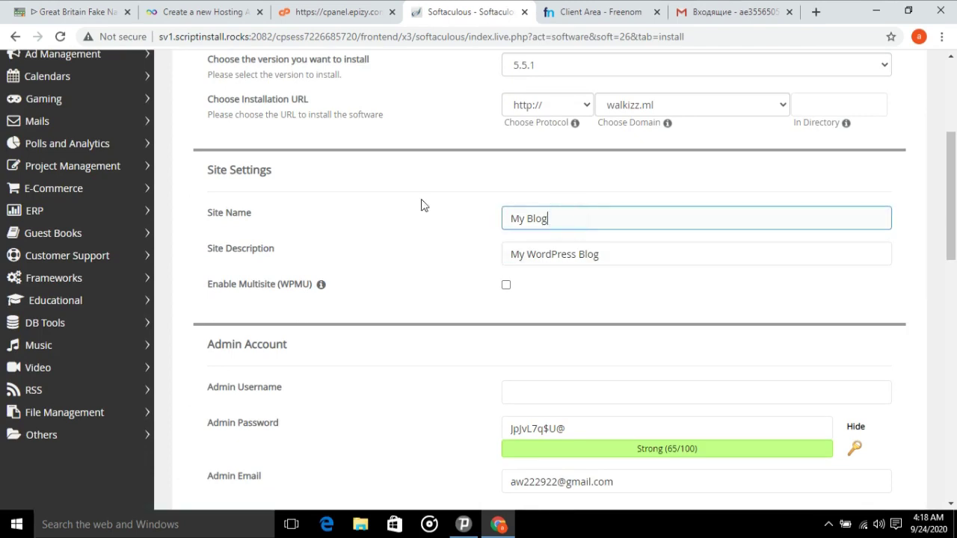
triple_click(612, 210)
left_click(407, 263)
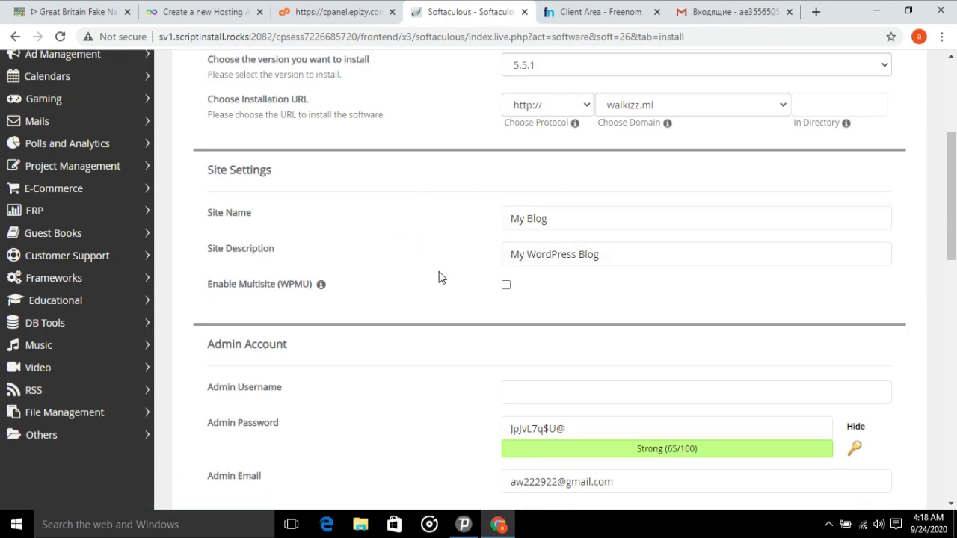
scroll(440, 278, "down", 1)
scroll(440, 278, "down", 2)
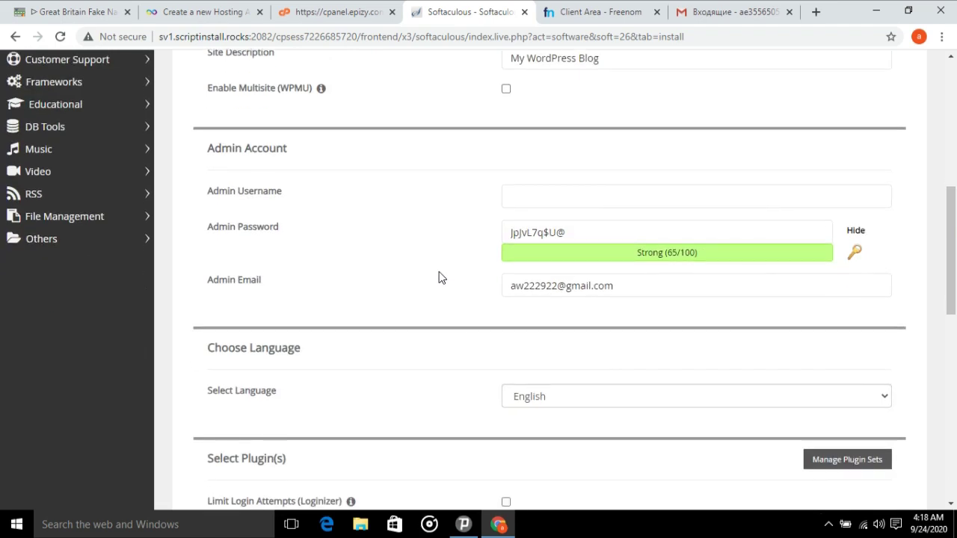
Enter the WordPress admin username and clear the default admin password for a new one.
left_click(564, 196)
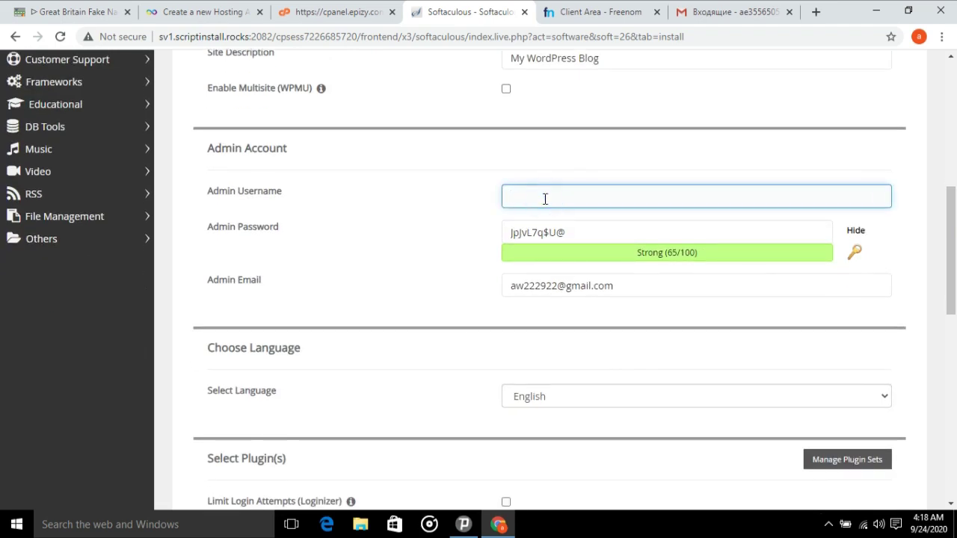
type("walkiz")
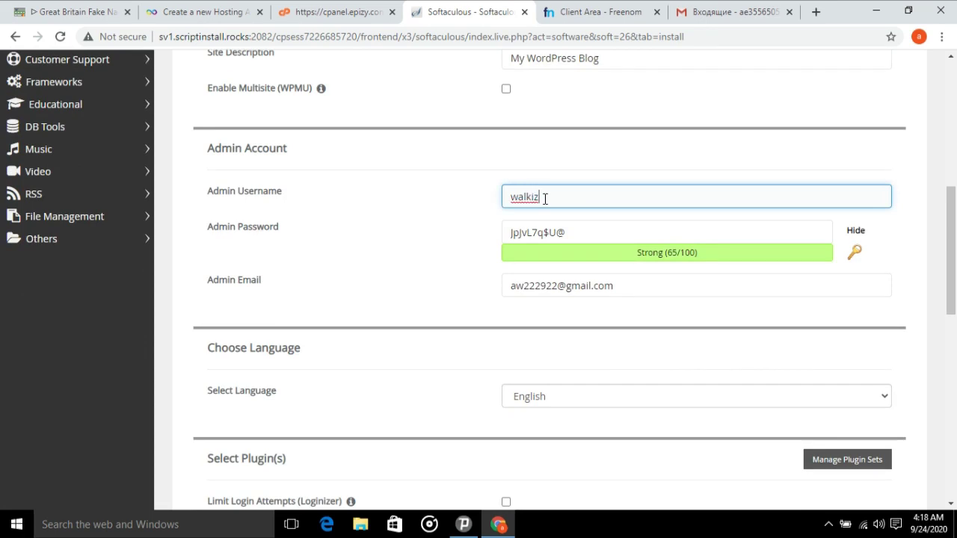
type("z21")
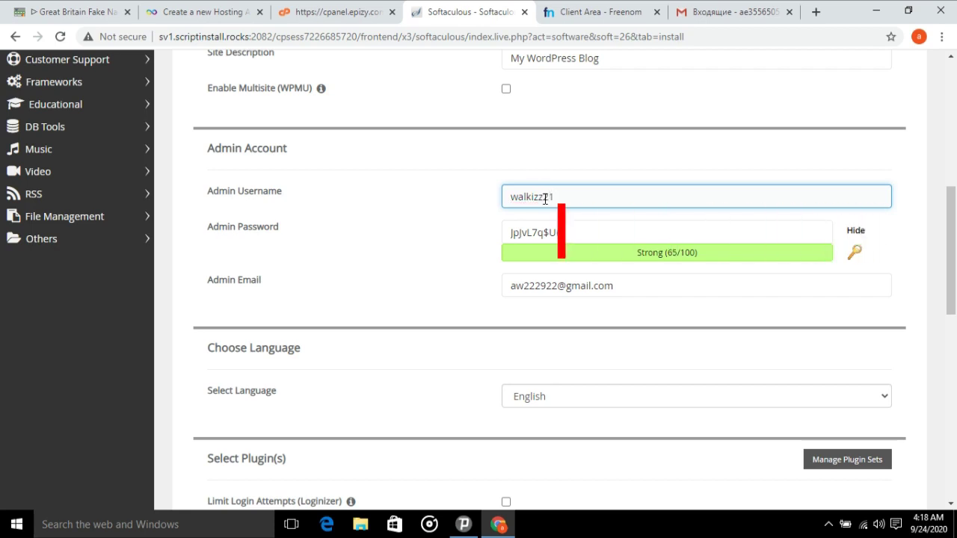
left_click(447, 231)
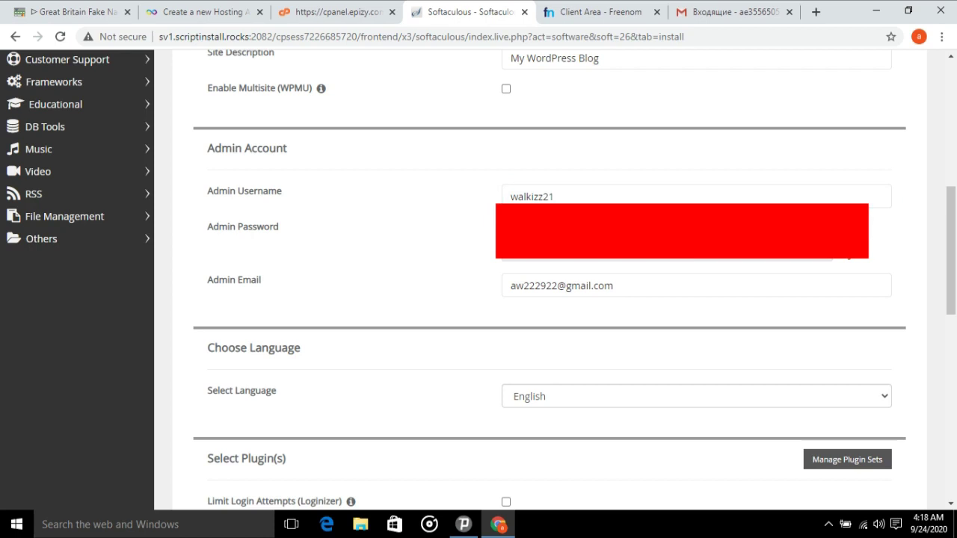
key("BackSpace")
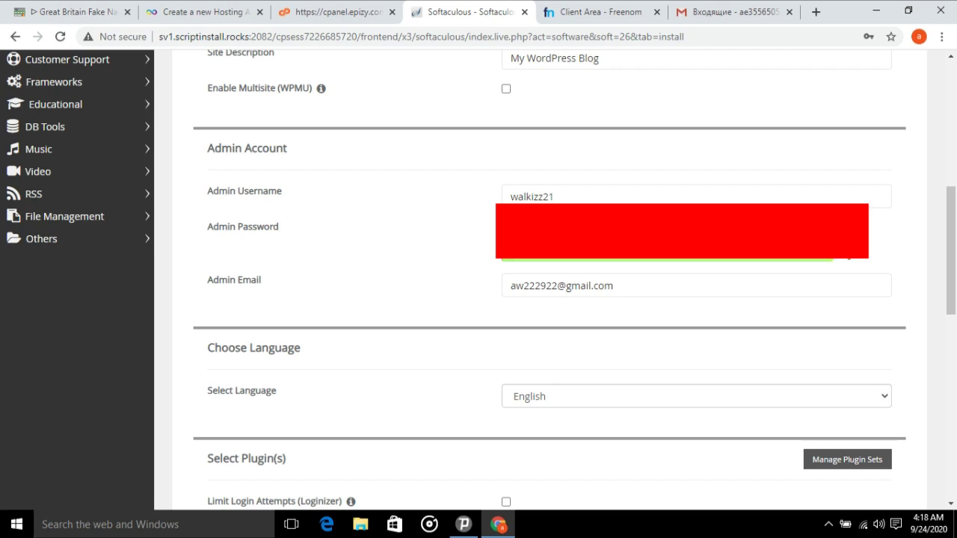
scroll(881, 252, "down", 1)
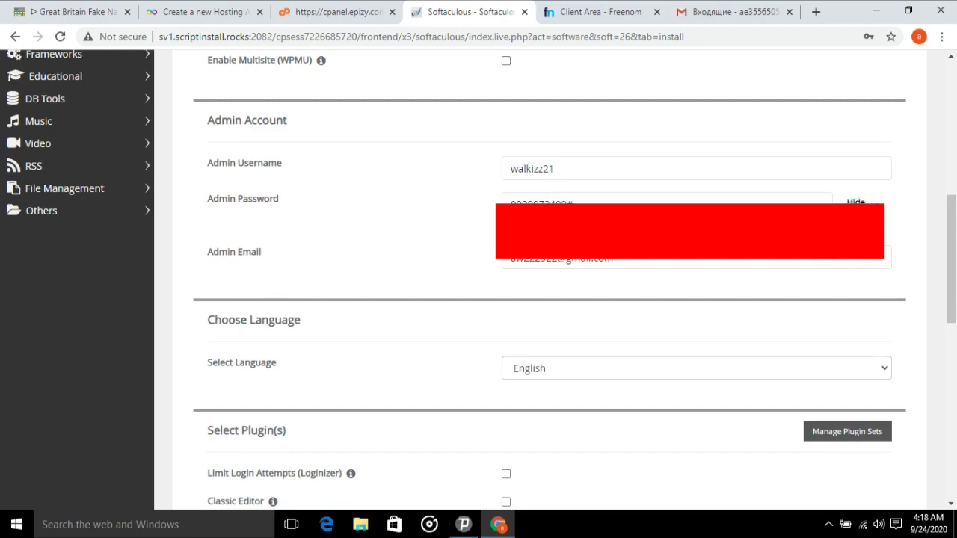
Browse the Softaculous theme pages and select the Restoneu-Ex theme.
scroll(890, 223, "down", 1)
scroll(889, 223, "down", 6)
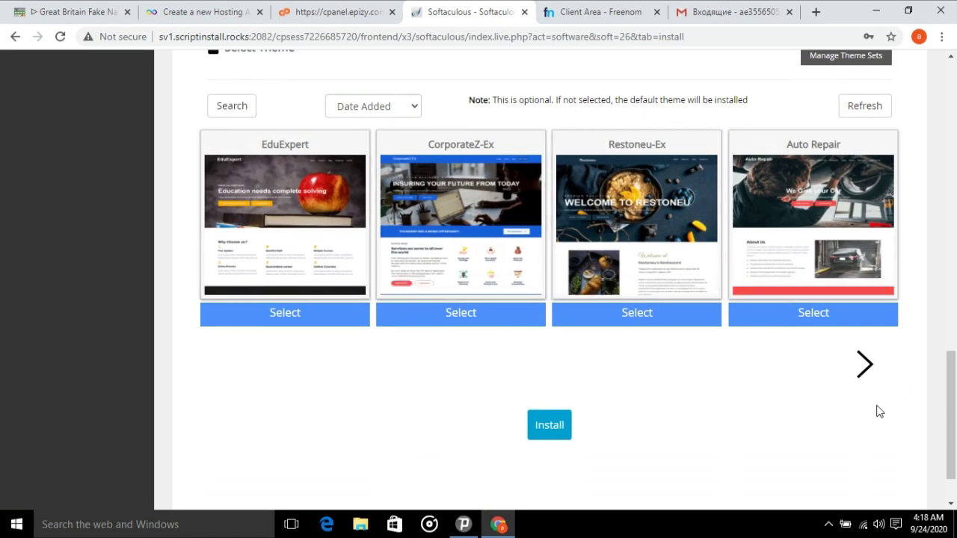
left_click(864, 365)
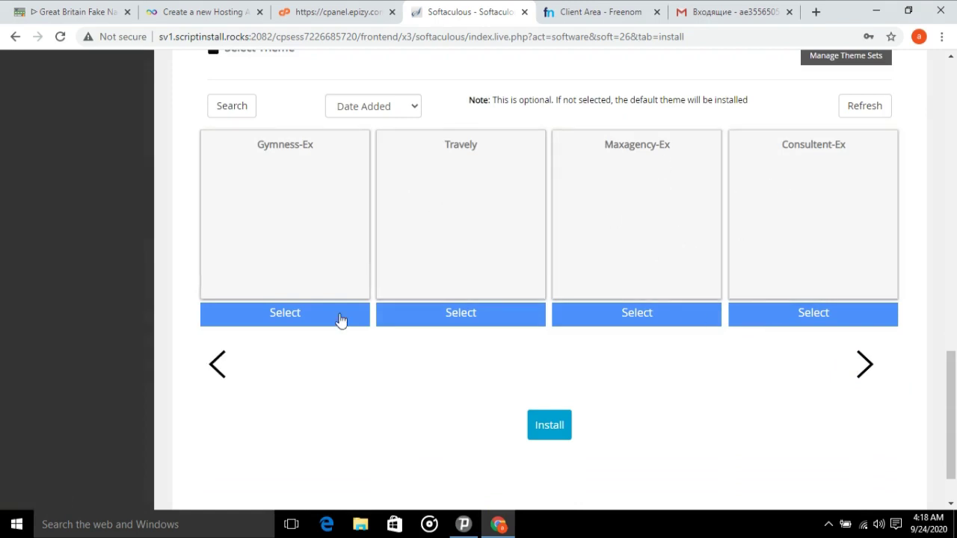
left_click(218, 363)
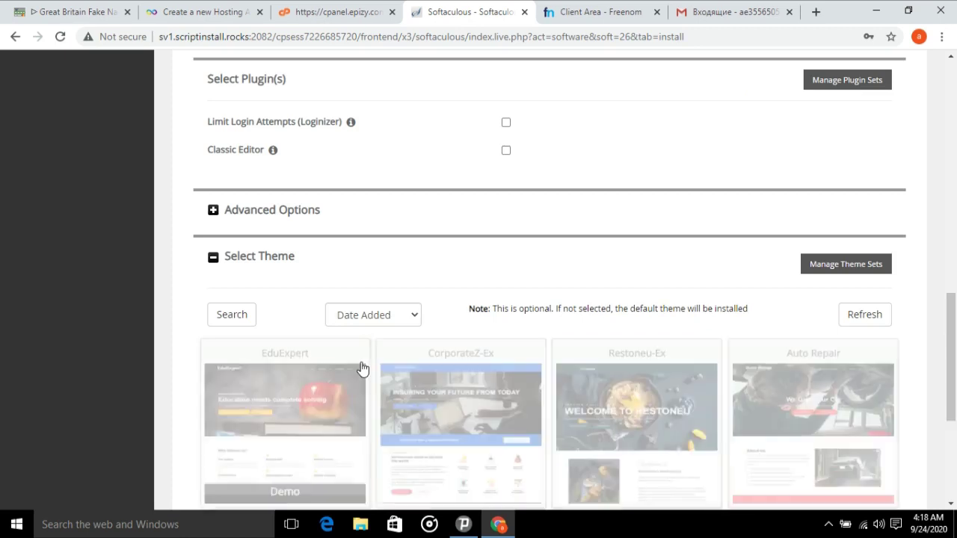
scroll(361, 368, "down", 1)
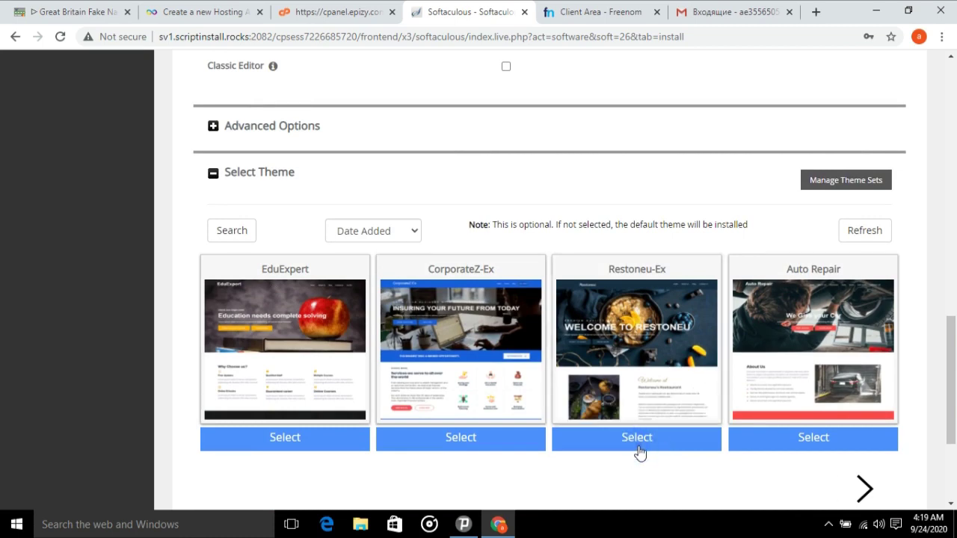
scroll(639, 453, "down", 1)
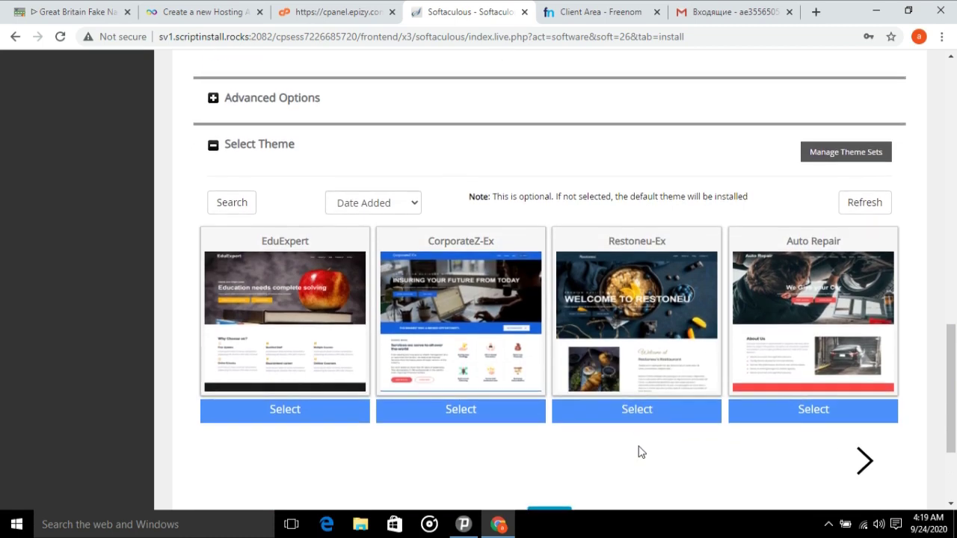
left_click(623, 411)
Start the WordPress installation with the chosen settings and Restoneu-Ex theme.
scroll(624, 411, "down", 2)
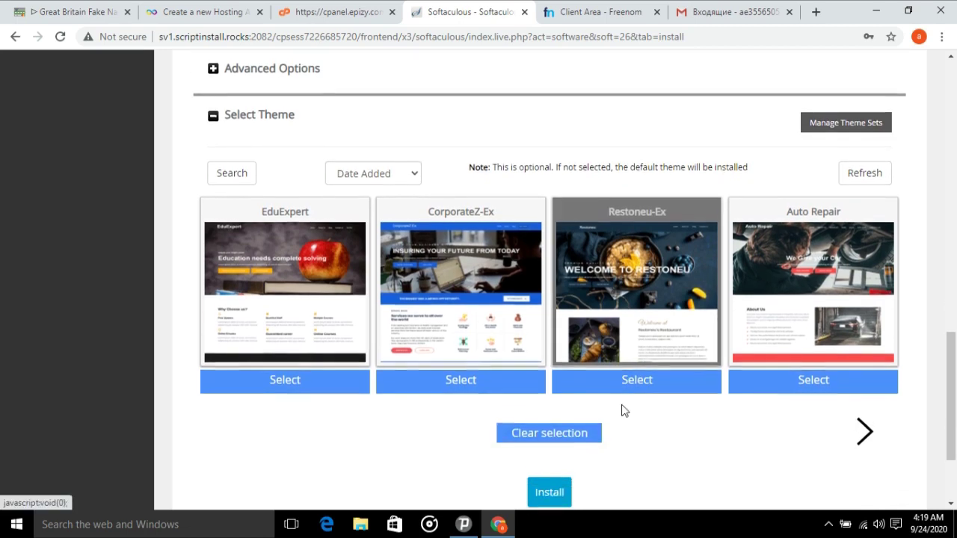
scroll(625, 411, "down", 3)
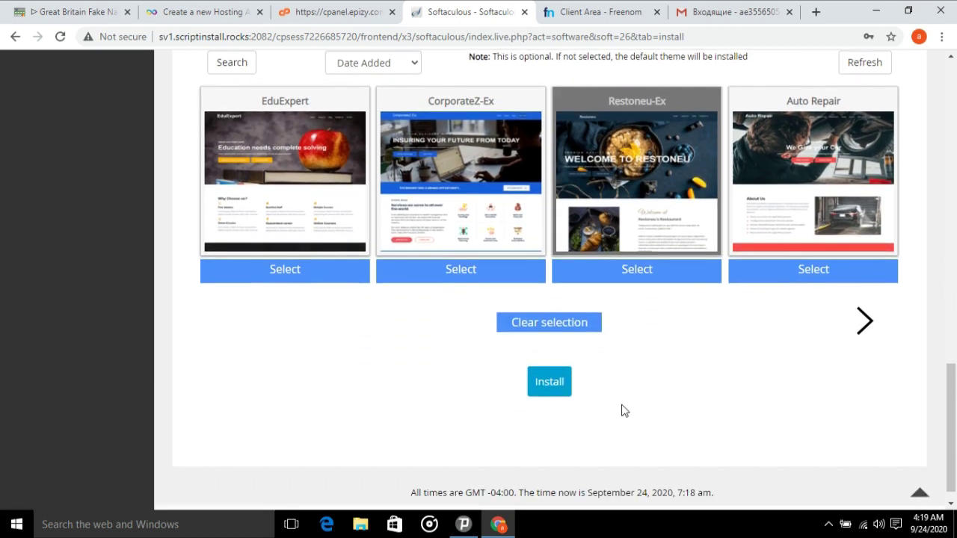
left_click(537, 381)
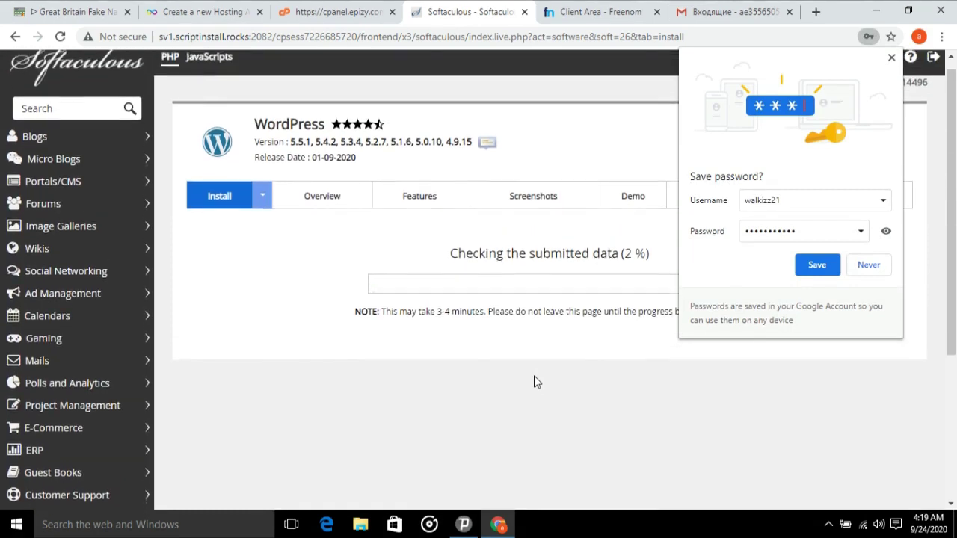
Save the WordPress admin login in Chrome while the installation finishes.
left_click(819, 272)
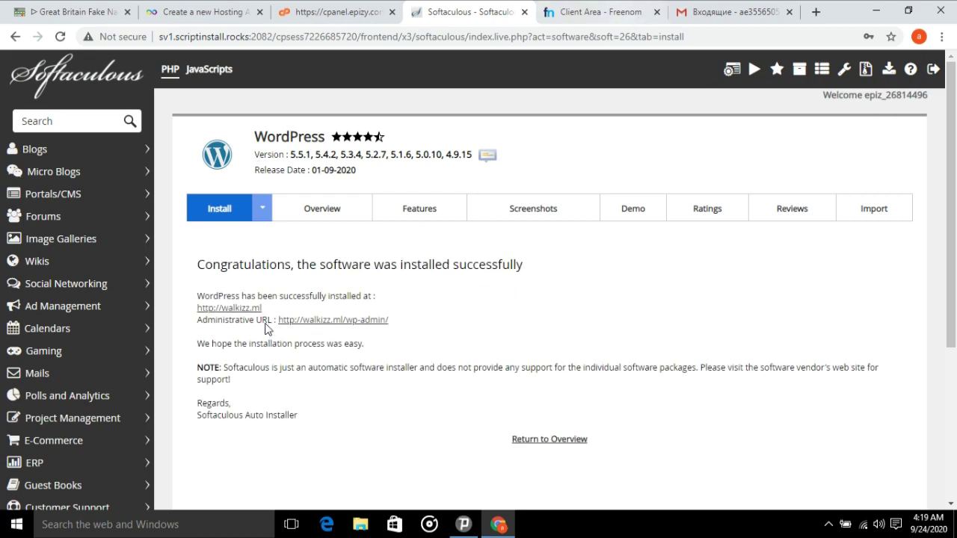
left_click_drag(189, 308, 263, 308)
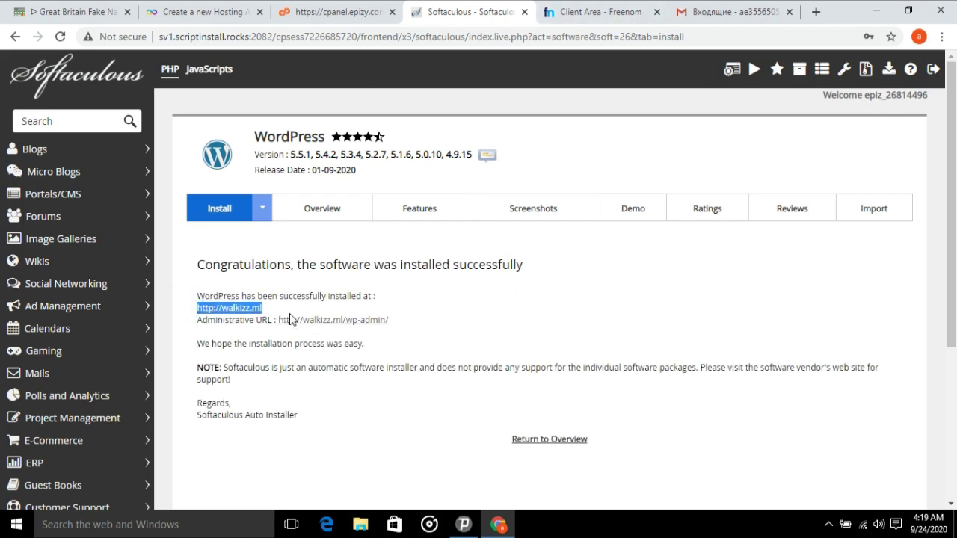
left_click(281, 300)
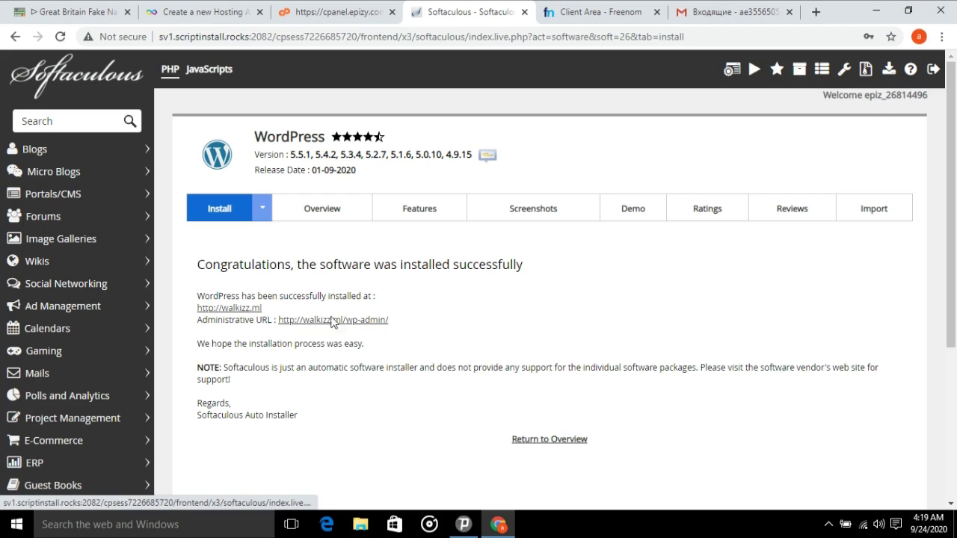
right_click(235, 312)
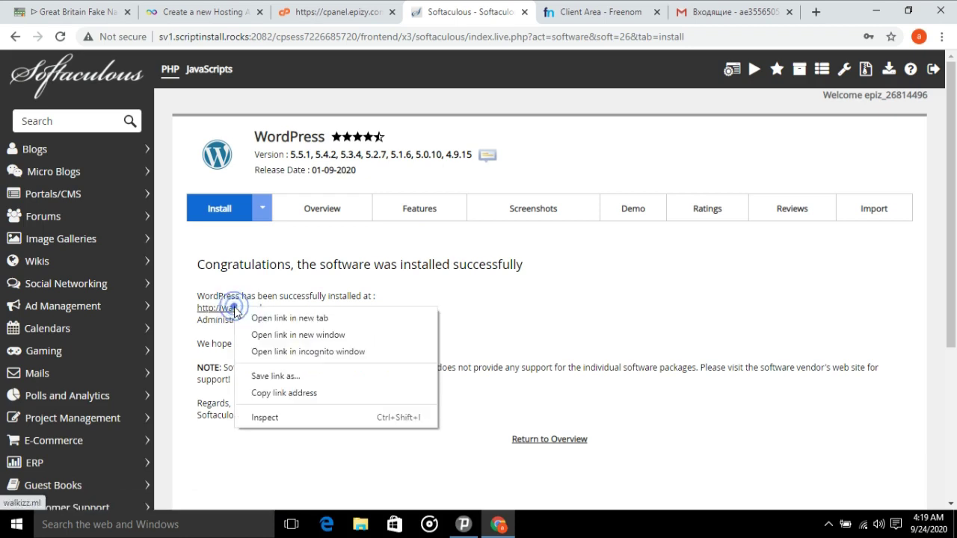
left_click(320, 322)
left_click(475, 13)
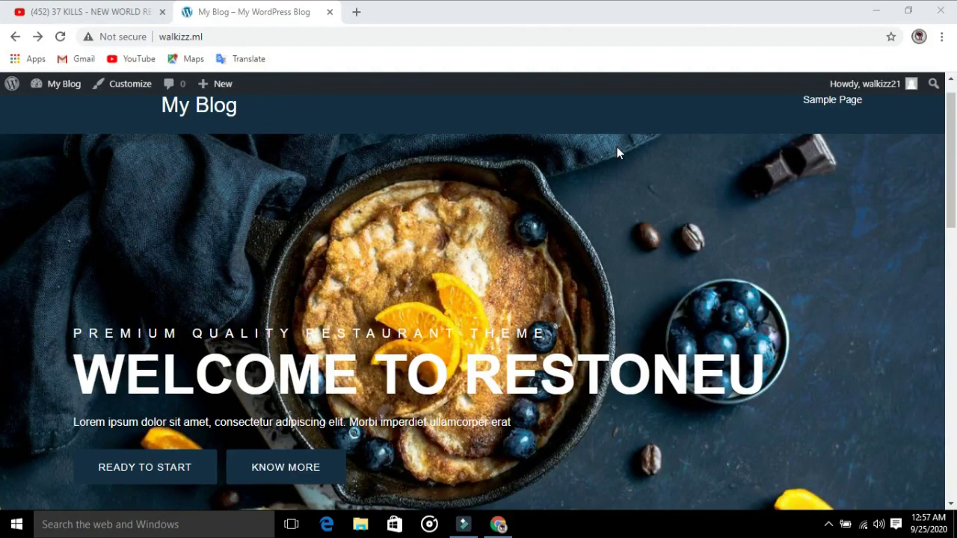
Review the My Blog site title and web address on the live homepage.
left_click(617, 152)
scroll(617, 152, "up", 1)
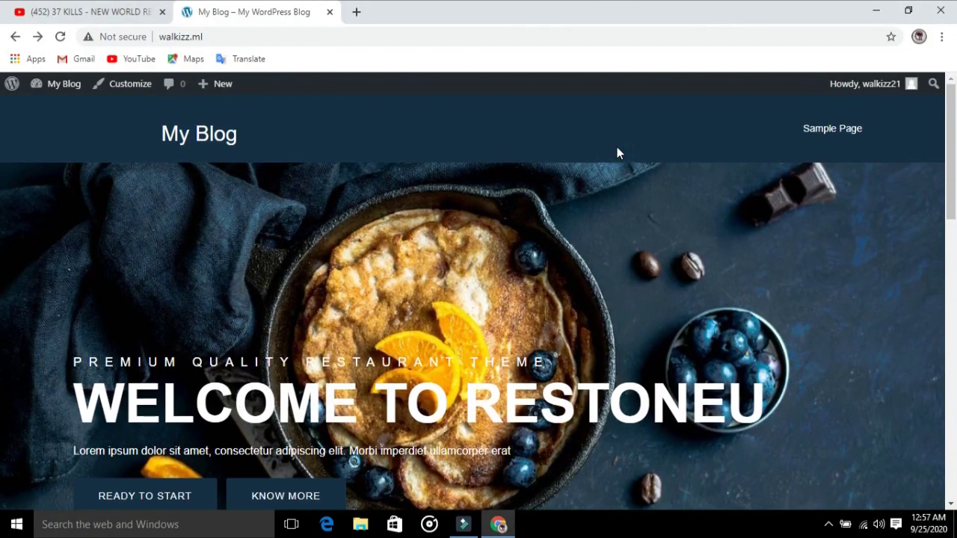
left_click_drag(151, 142, 341, 144)
left_click(224, 39)
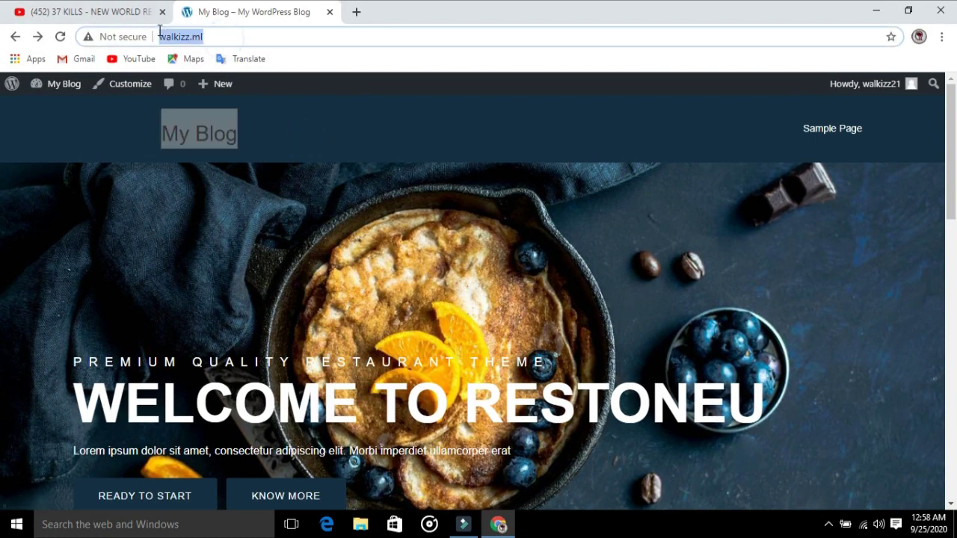
left_click(365, 145)
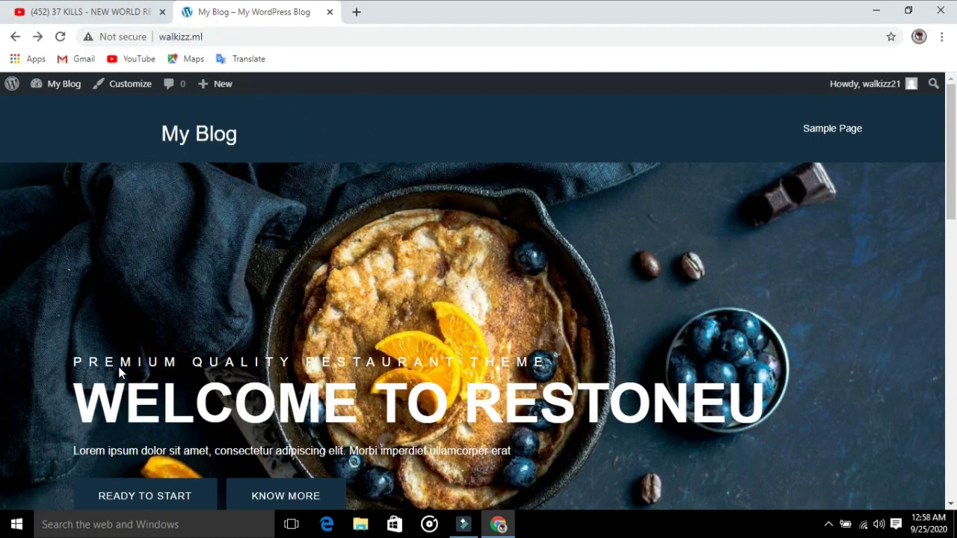
Inspect the WELCOME TO RESTONEU banner and subtitle, then place the caret in the address bar.
scroll(119, 371, "down", 1)
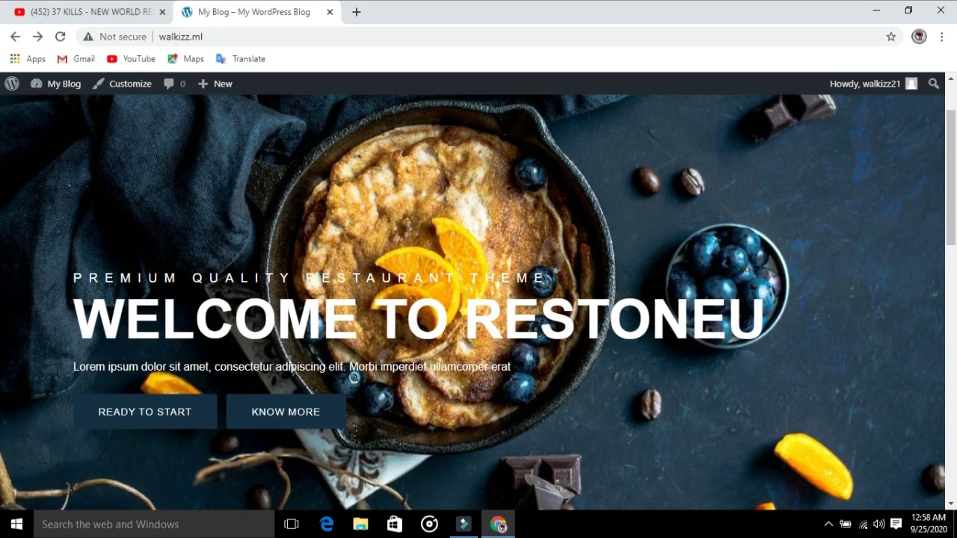
left_click_drag(12, 302, 868, 329)
left_click(683, 200)
left_click_drag(551, 278, 84, 278)
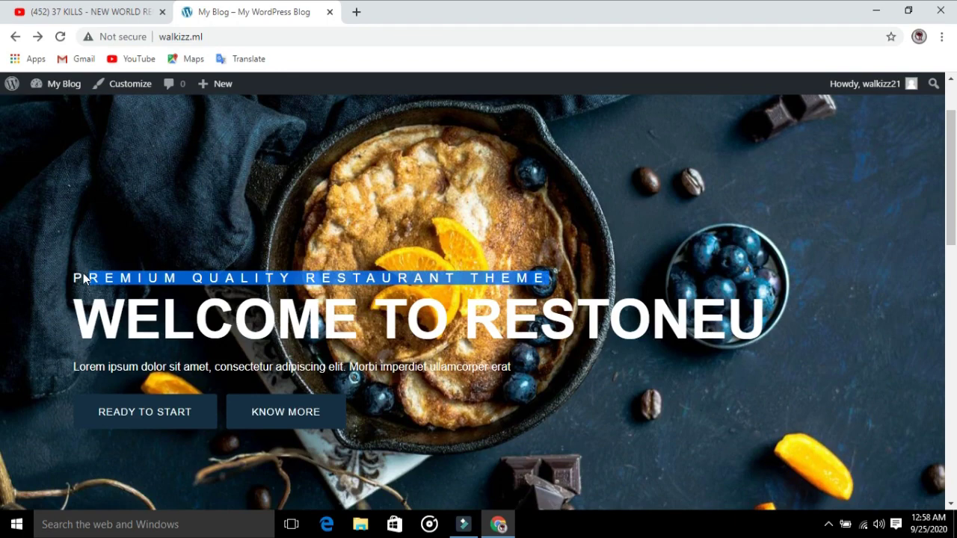
left_click(199, 232)
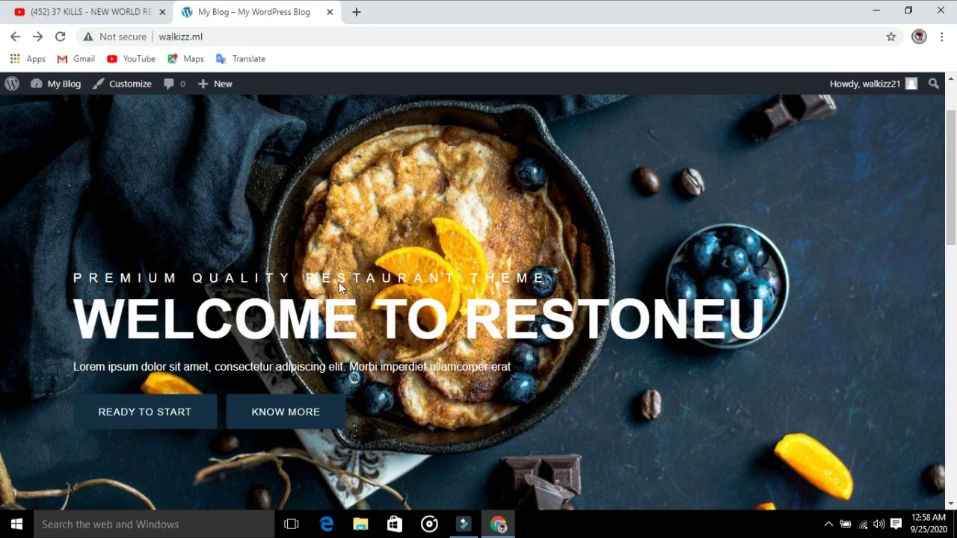
scroll(339, 282, "down", 2)
scroll(339, 288, "down", 2)
scroll(339, 288, "up", 2)
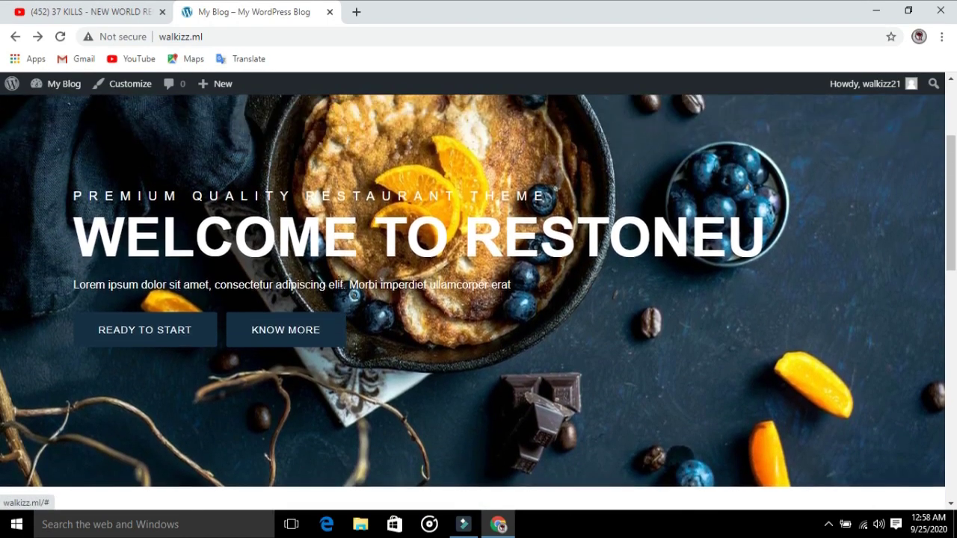
scroll(339, 288, "up", 2)
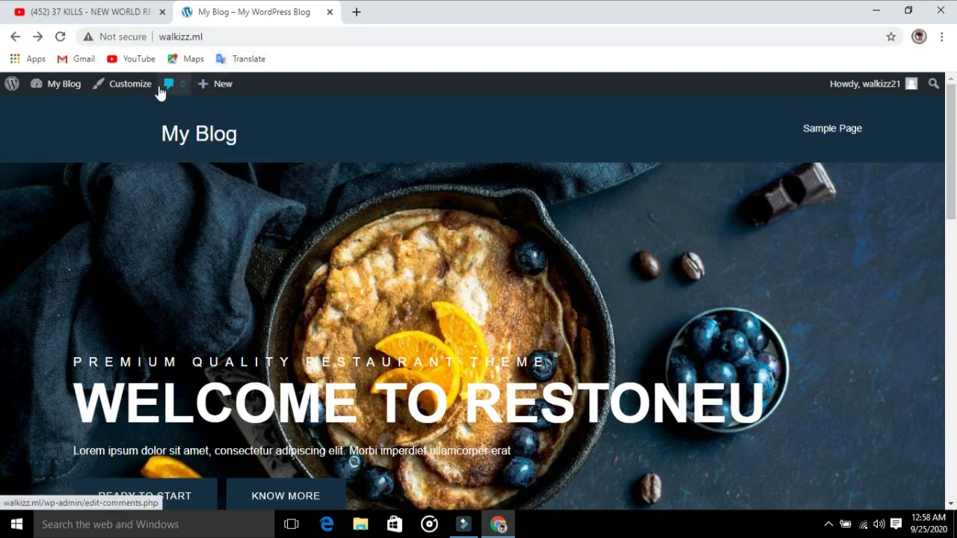
left_click(217, 37)
left_click(216, 37)
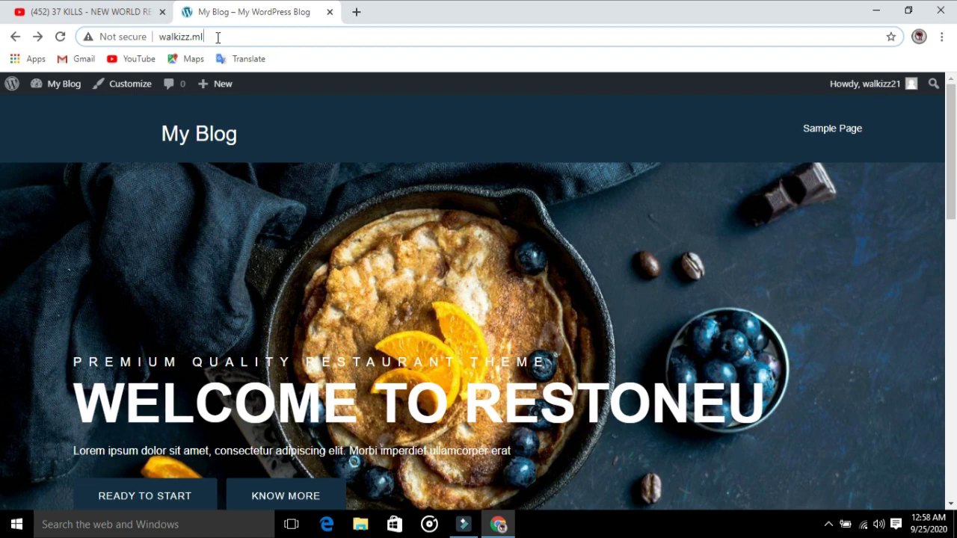
Go to walkizz.ml/wp-admin and create a new post via Posts > Add New.
type("/")
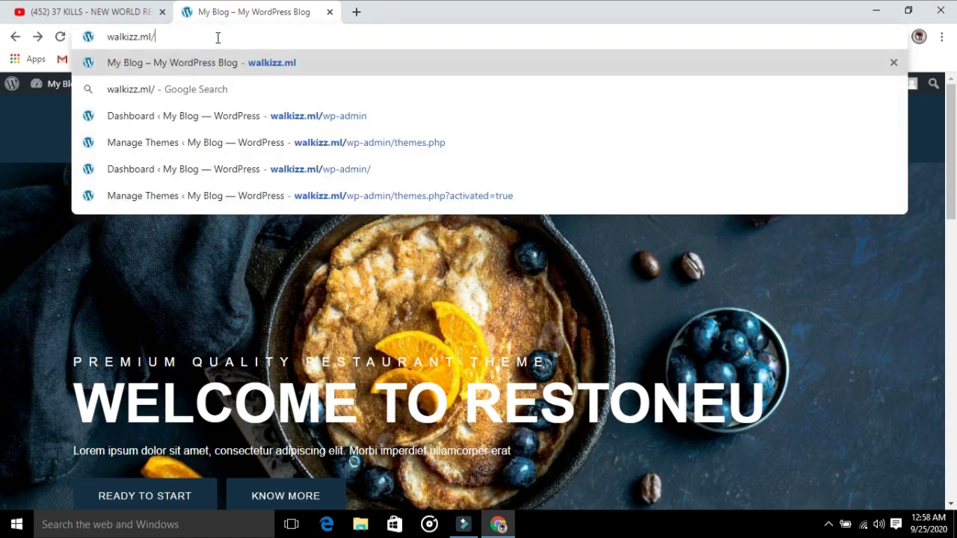
type("wp")
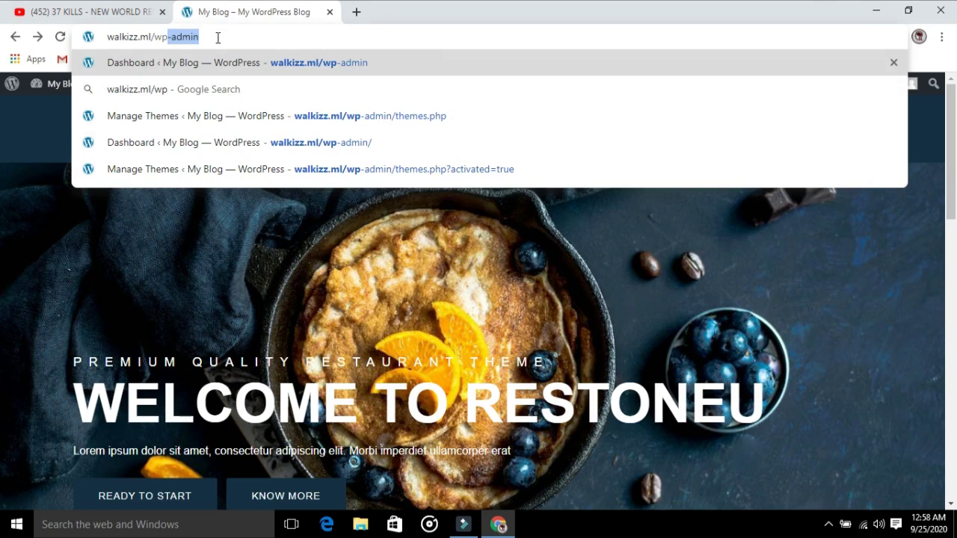
key("Return")
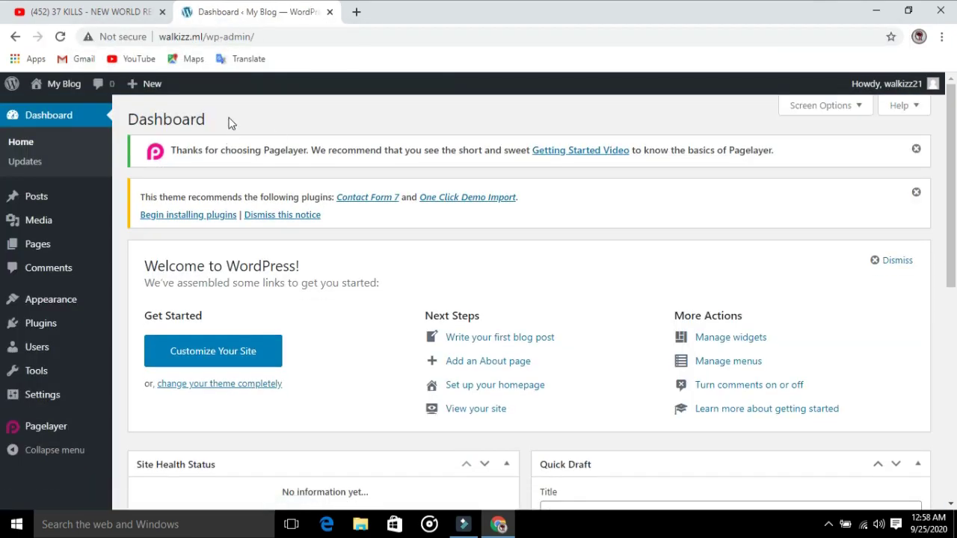
left_click(231, 123)
scroll(230, 119, "down", 2)
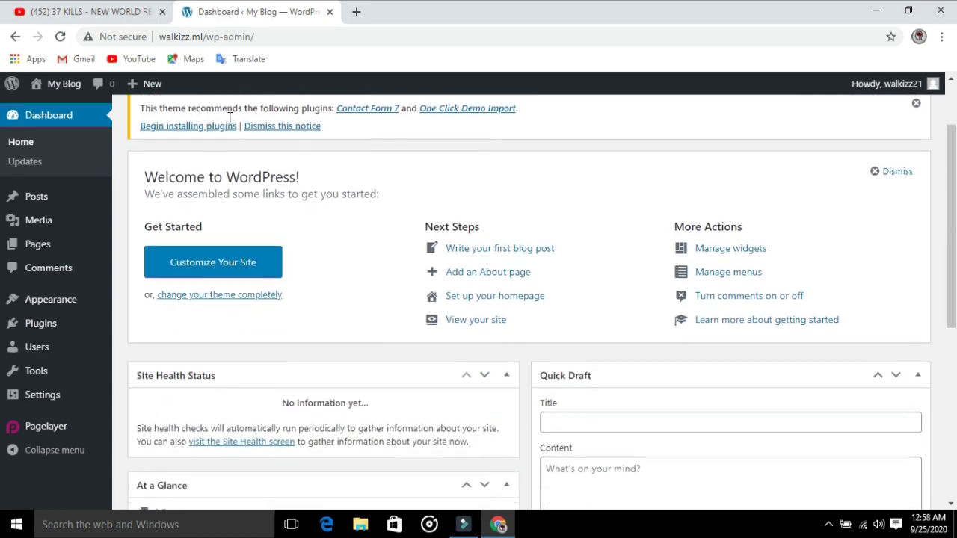
scroll(229, 120, "down", 4)
scroll(230, 122, "up", 1)
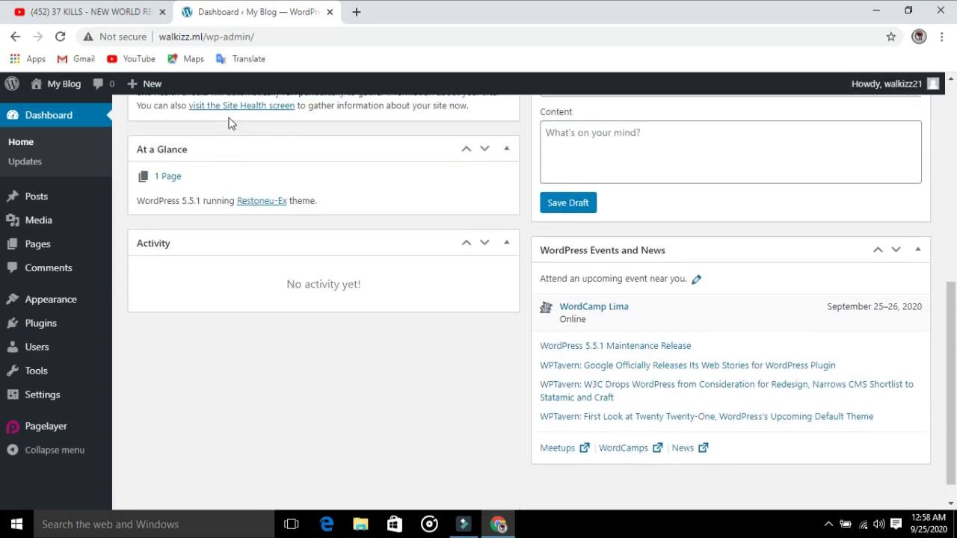
scroll(230, 121, "up", 5)
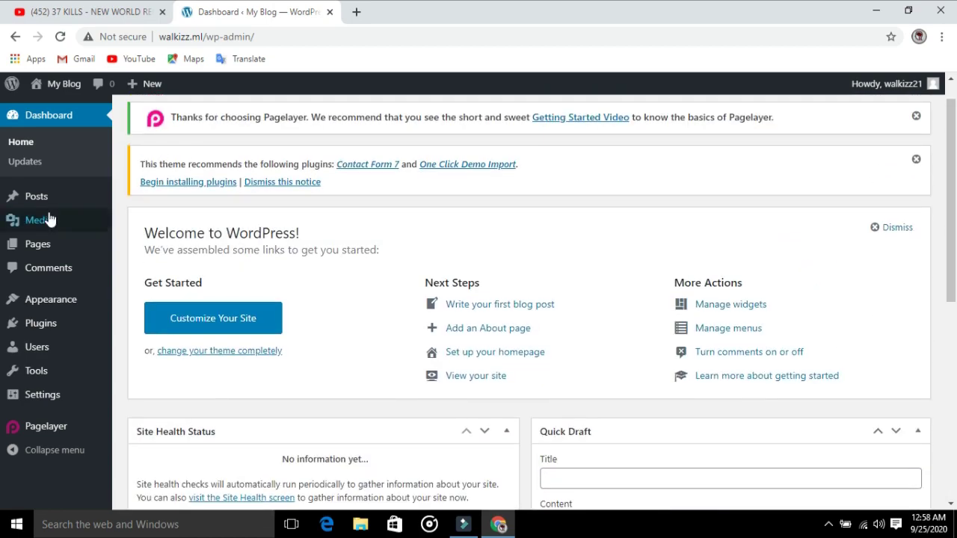
mouse_move(45, 202)
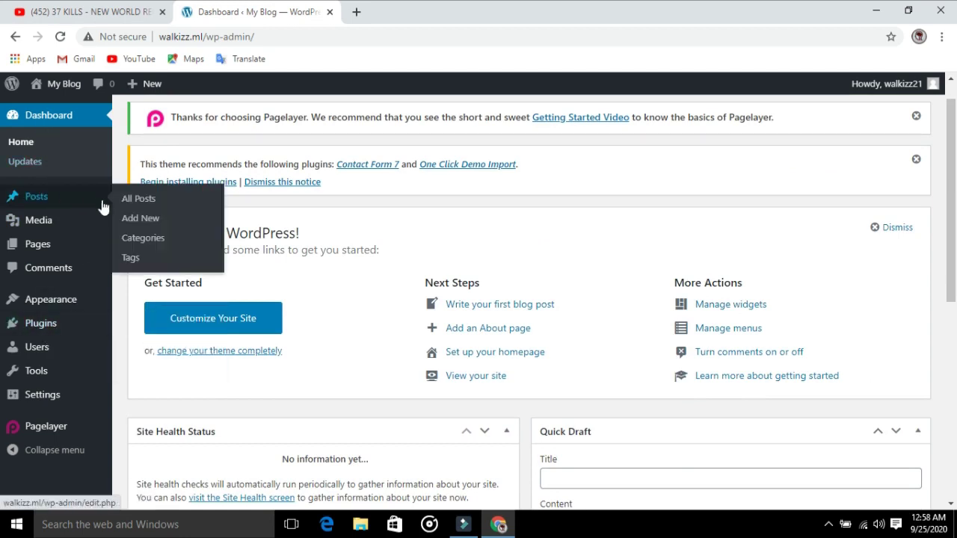
left_click(135, 225)
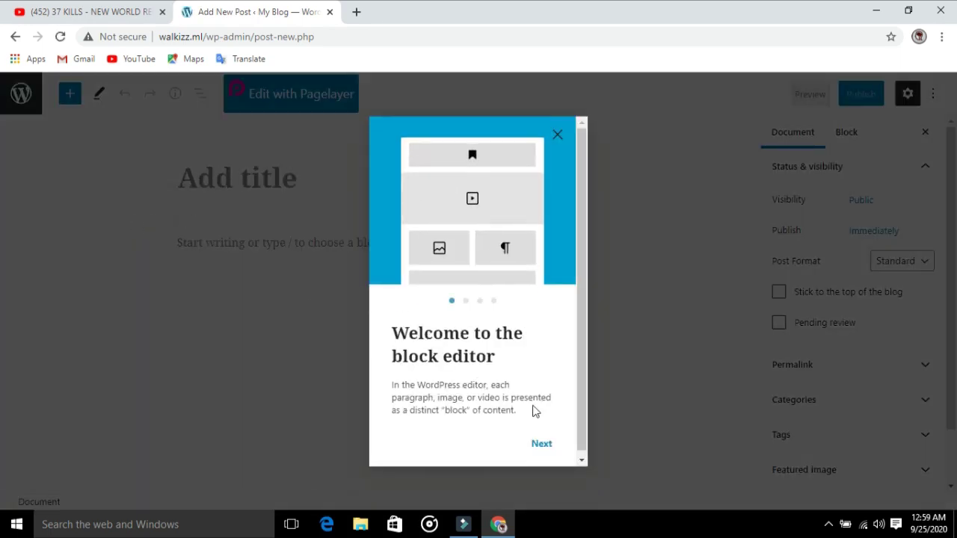
Page through all the block editor welcome guide pages and close it with Get started.
left_click(542, 443)
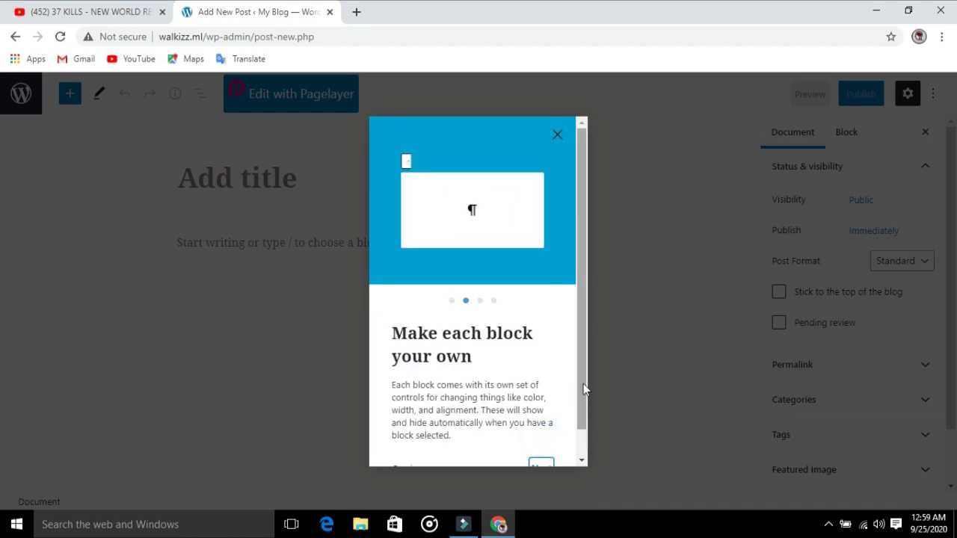
left_click(583, 384)
left_click(540, 445)
left_click(538, 445)
left_click(538, 443)
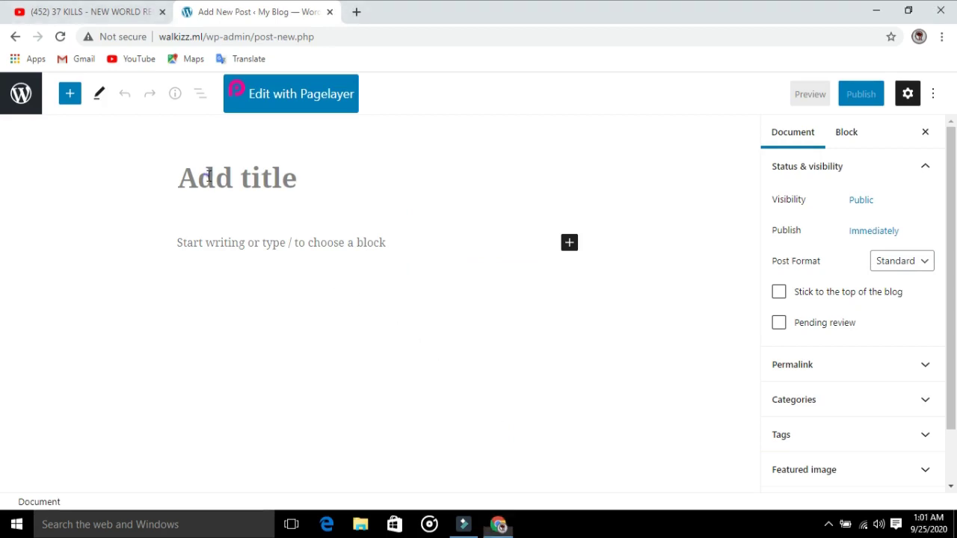
Title the new post 'walkizz app you tube channel'.
left_click(210, 176)
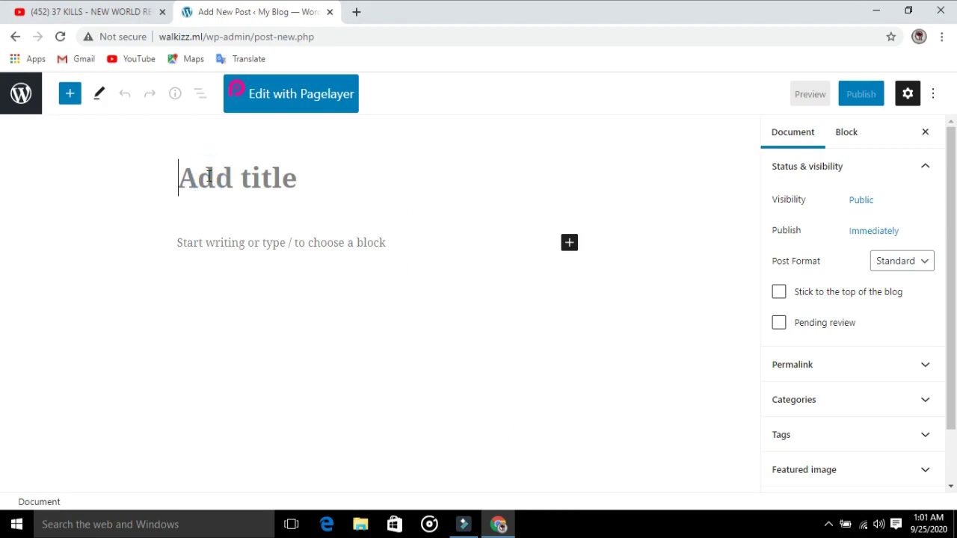
type("walkizz app")
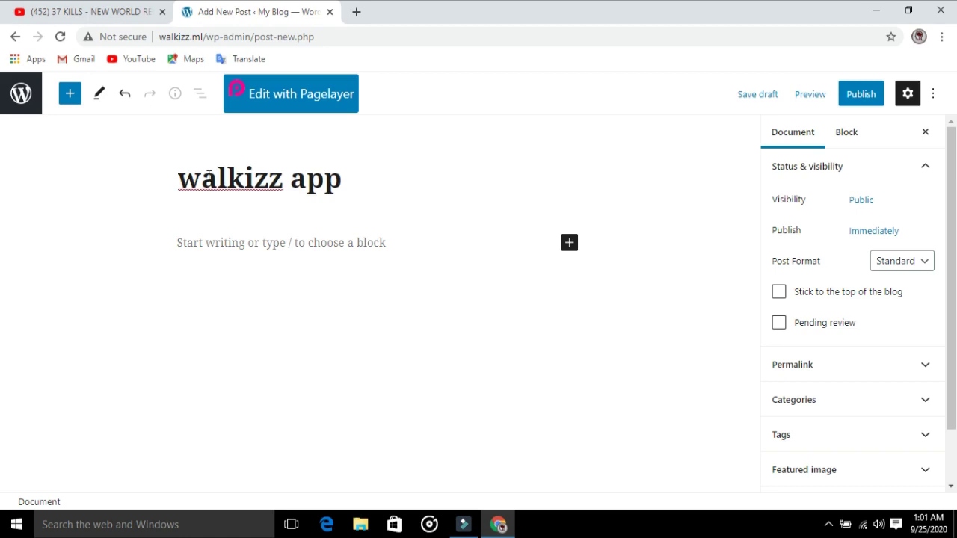
type(" you")
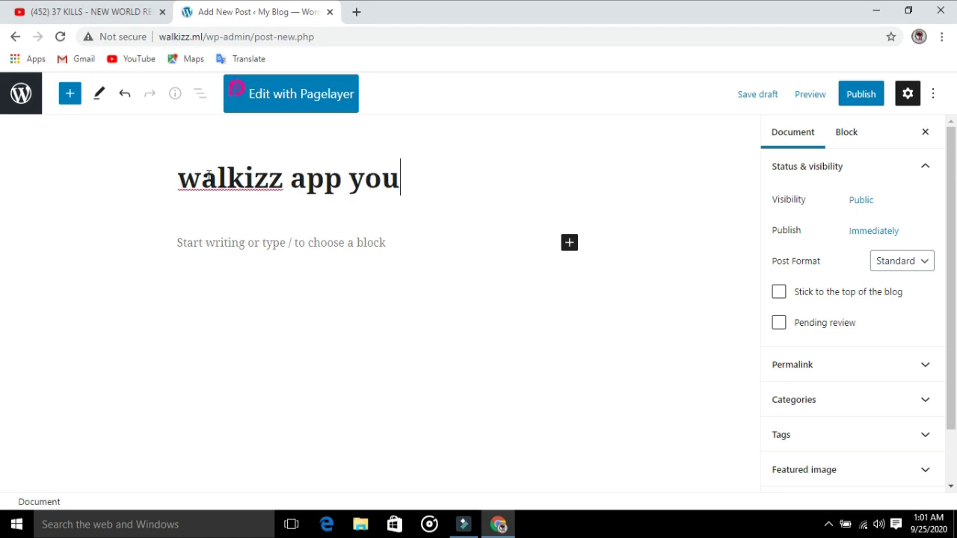
type(" tube c")
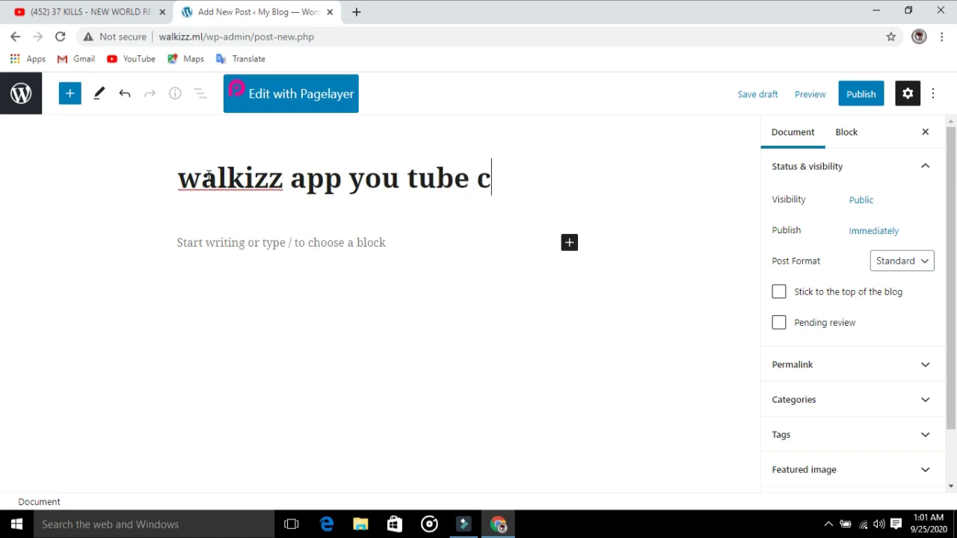
type("hannel")
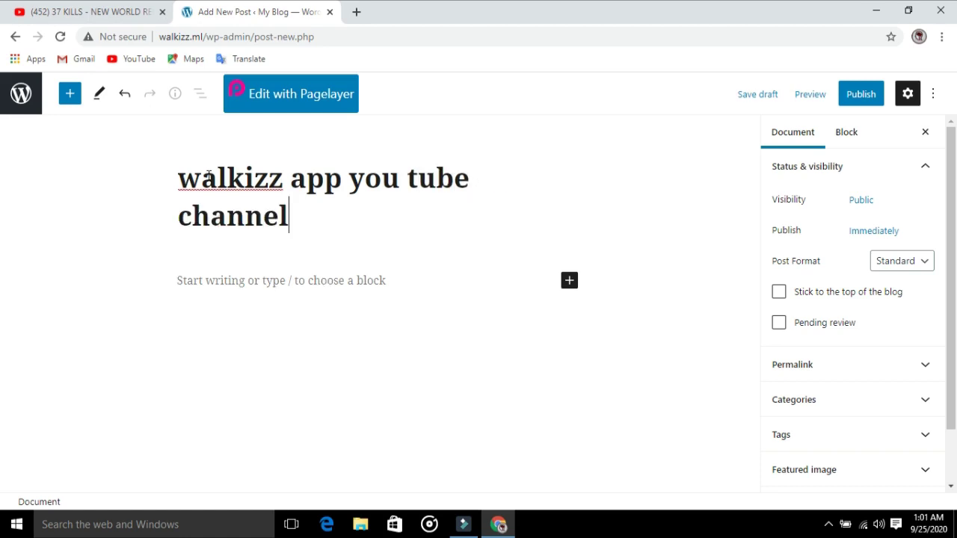
left_click(137, 271)
Add the paragraph 'subscribe if you are new her' and publish the post.
left_click(172, 280)
left_click(186, 276)
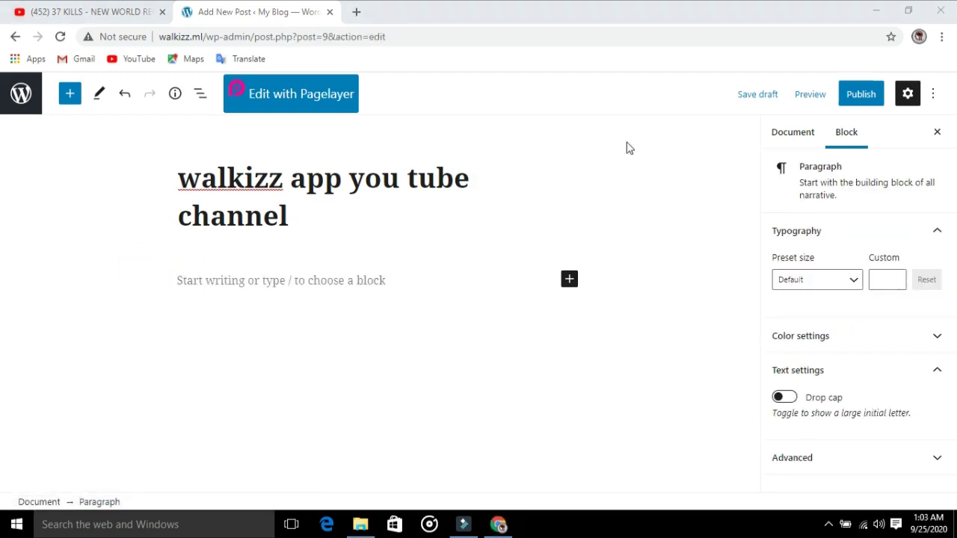
left_click(179, 283)
type("subd")
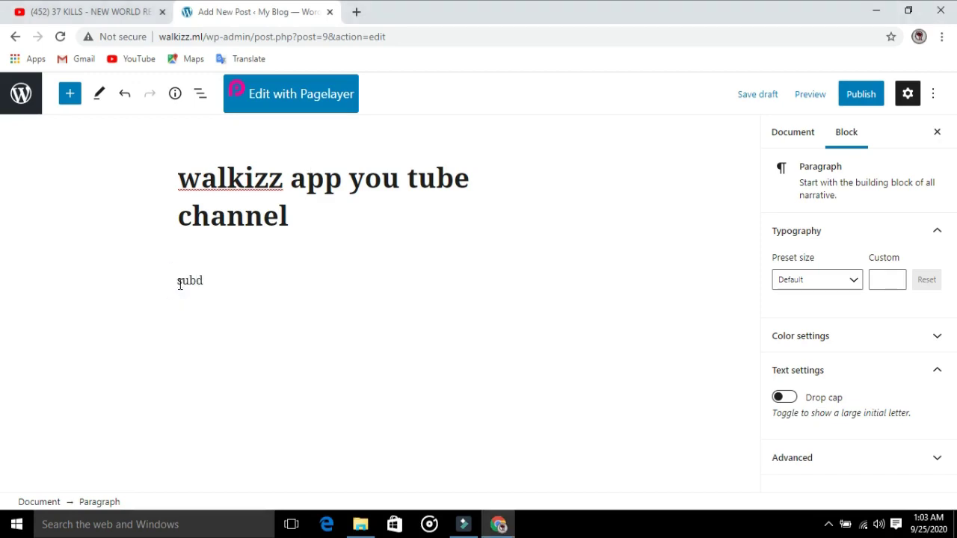
key("BackSpace")
type("scribe if you are  n")
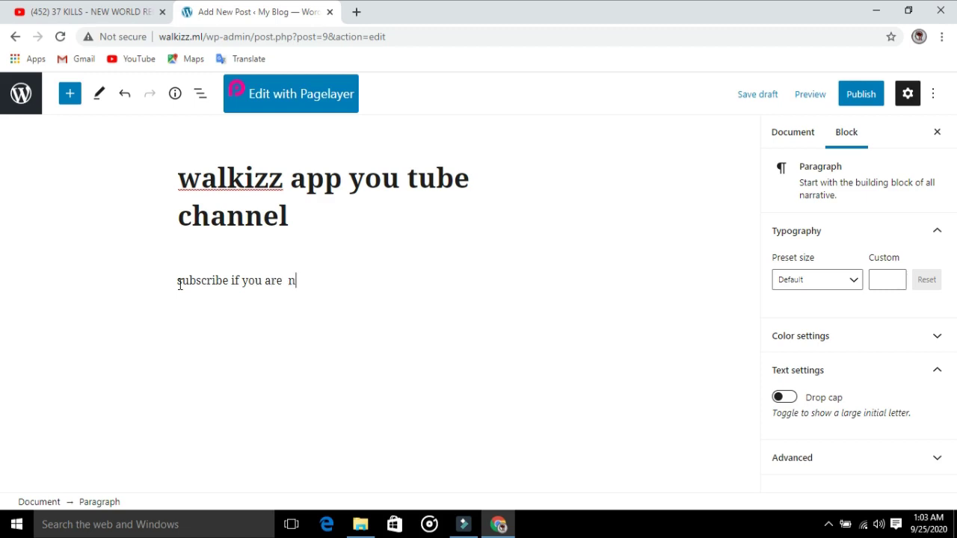
type("ew her")
key("BackSpace")
type("er")
key("BackSpace")
key("BackSpace")
key("BackSpace")
key("BackSpace")
key("BackSpace")
type("her")
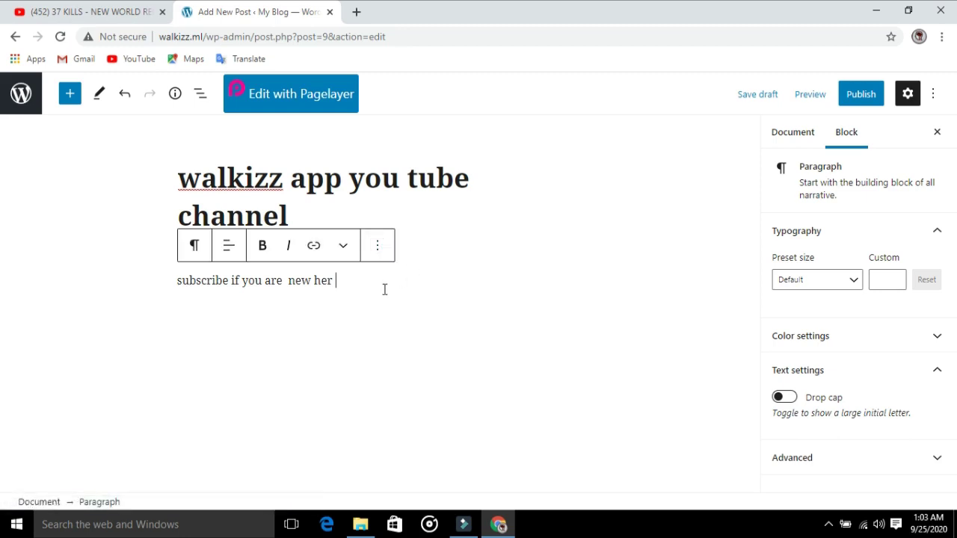
left_click(879, 97)
left_click(785, 96)
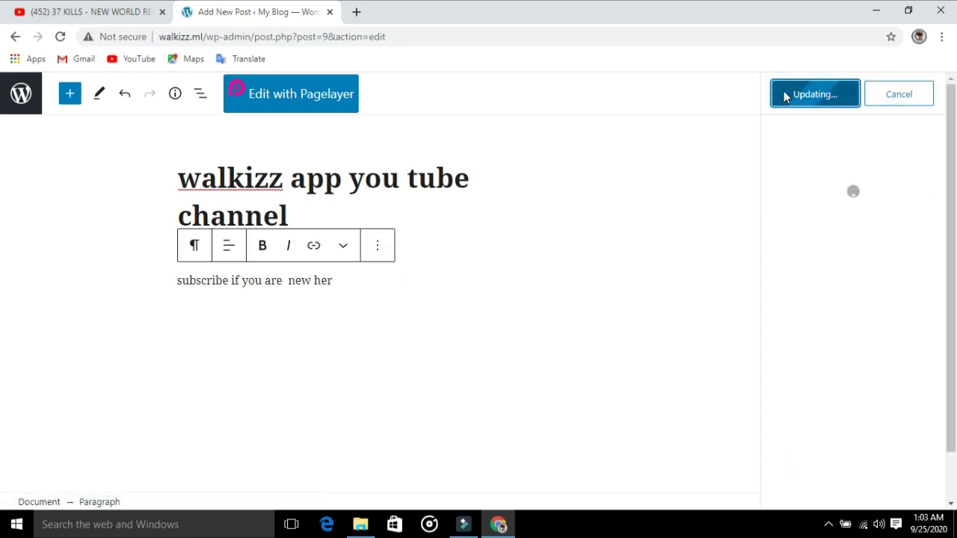